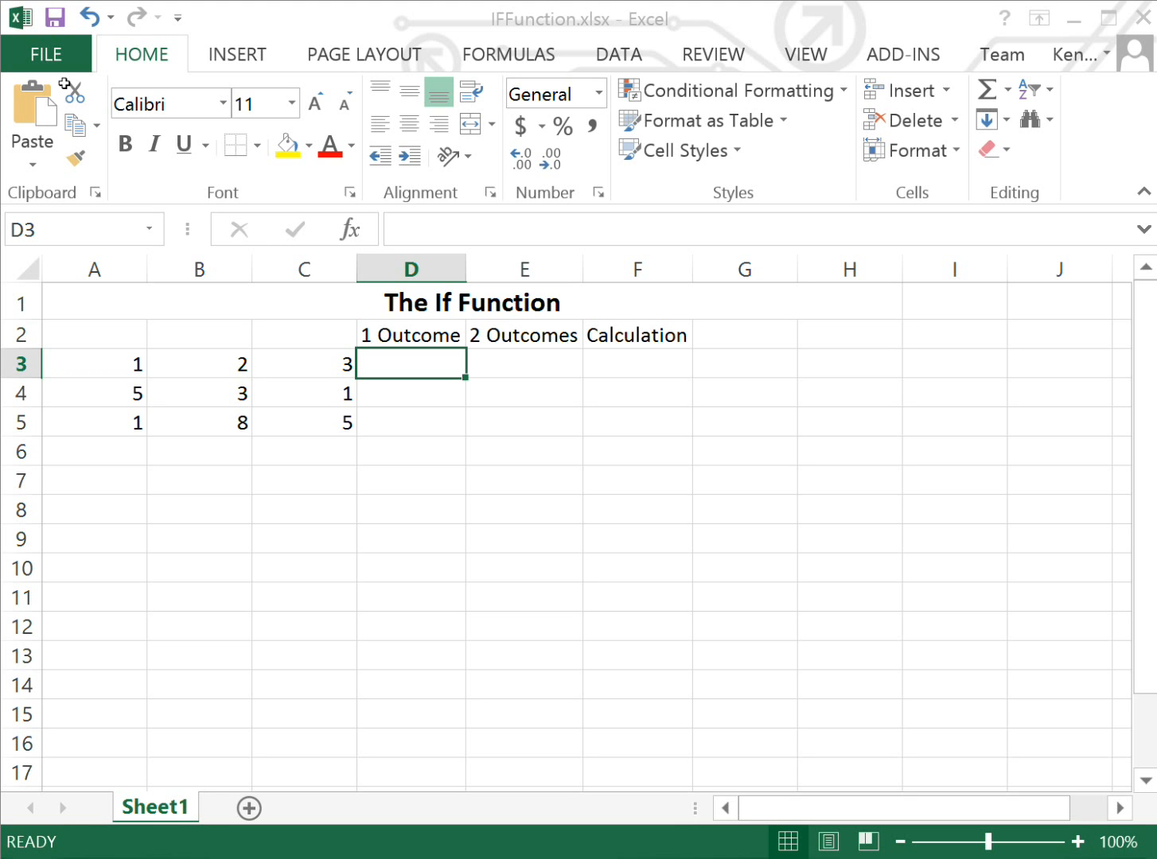
Step: Enter an IF formula in D3 that tests A3<4 and returns "Less" if true or "More" if false
{"action": "type", "text": "="}
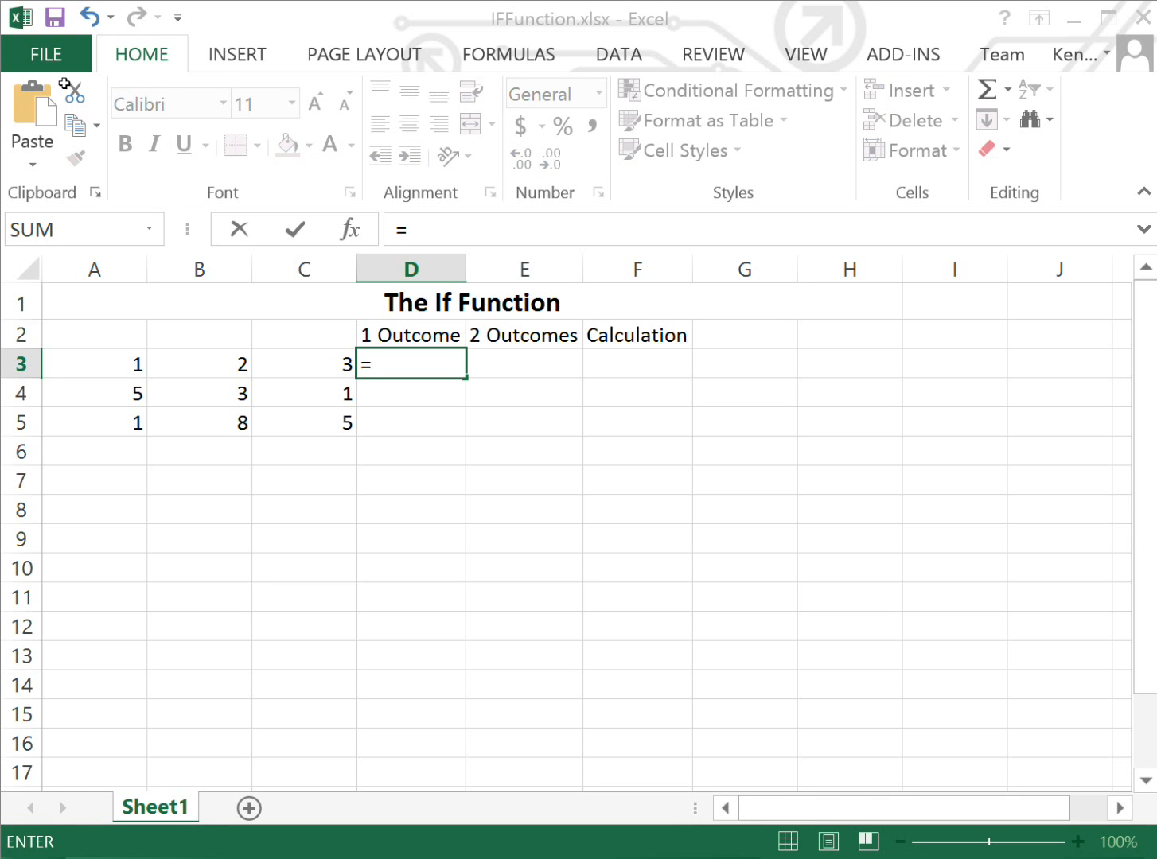
{"action": "type", "text": "i"}
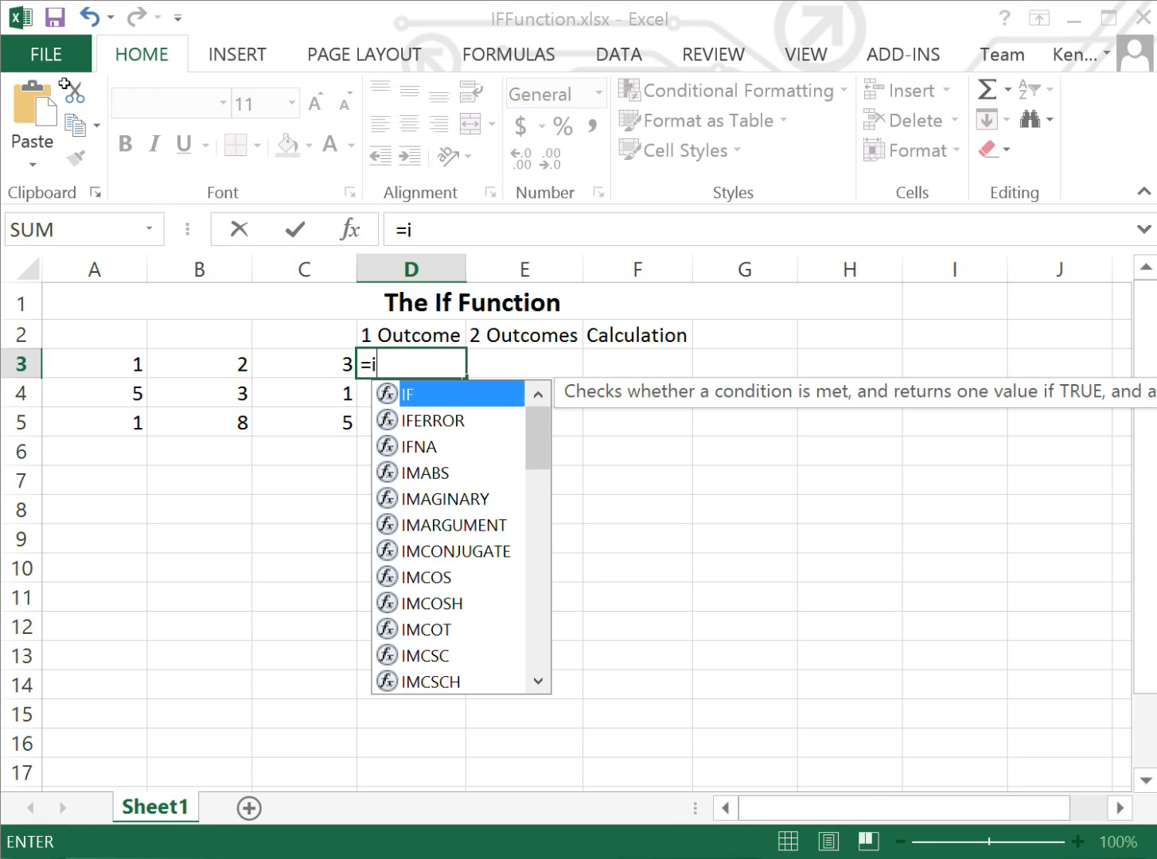
{"action": "type", "text": "f("}
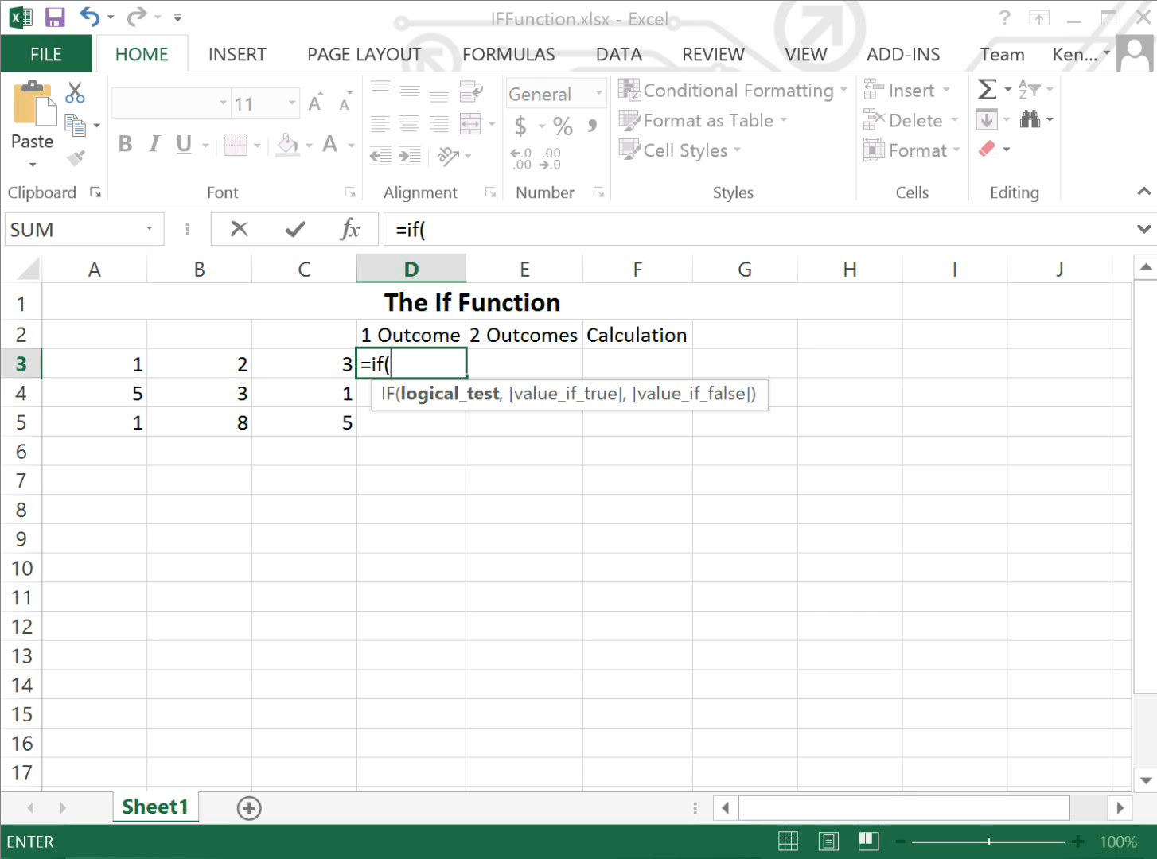
{"action": "left_click", "coordinate": [95, 364]}
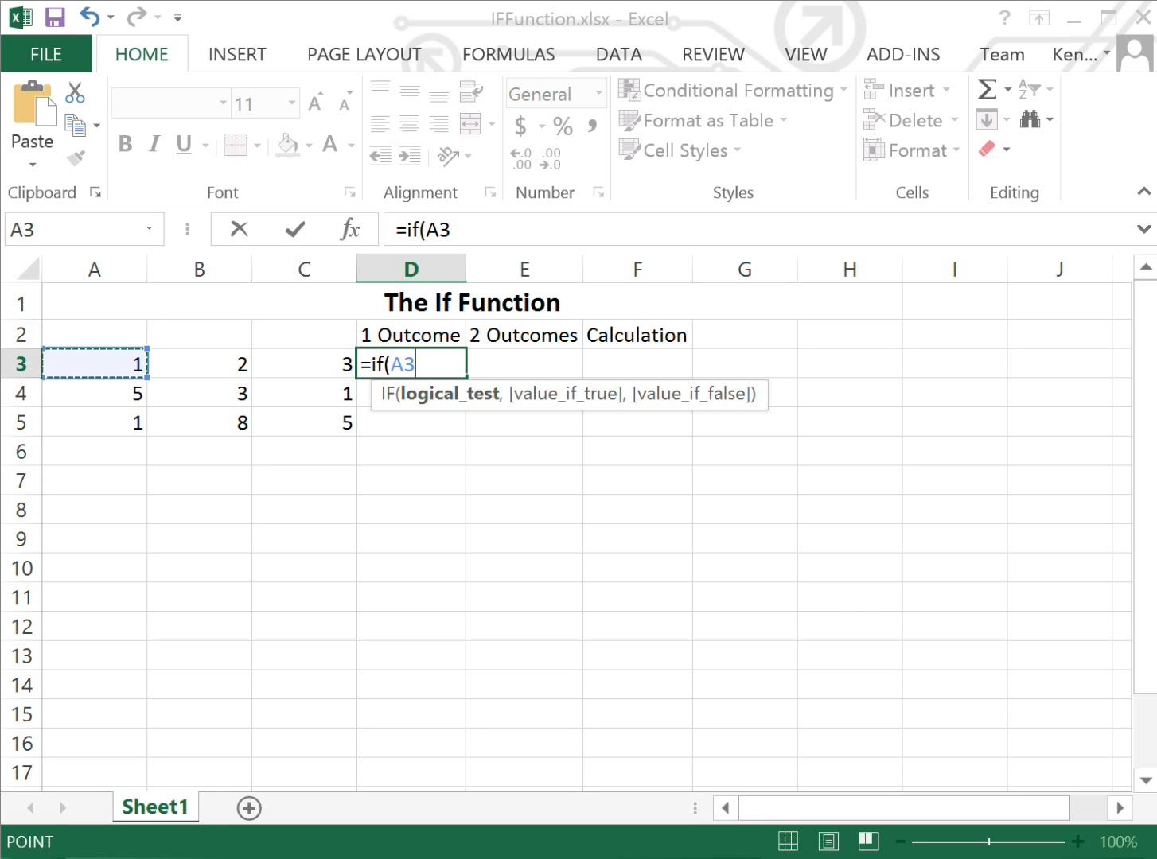
{"action": "type", "text": "<"}
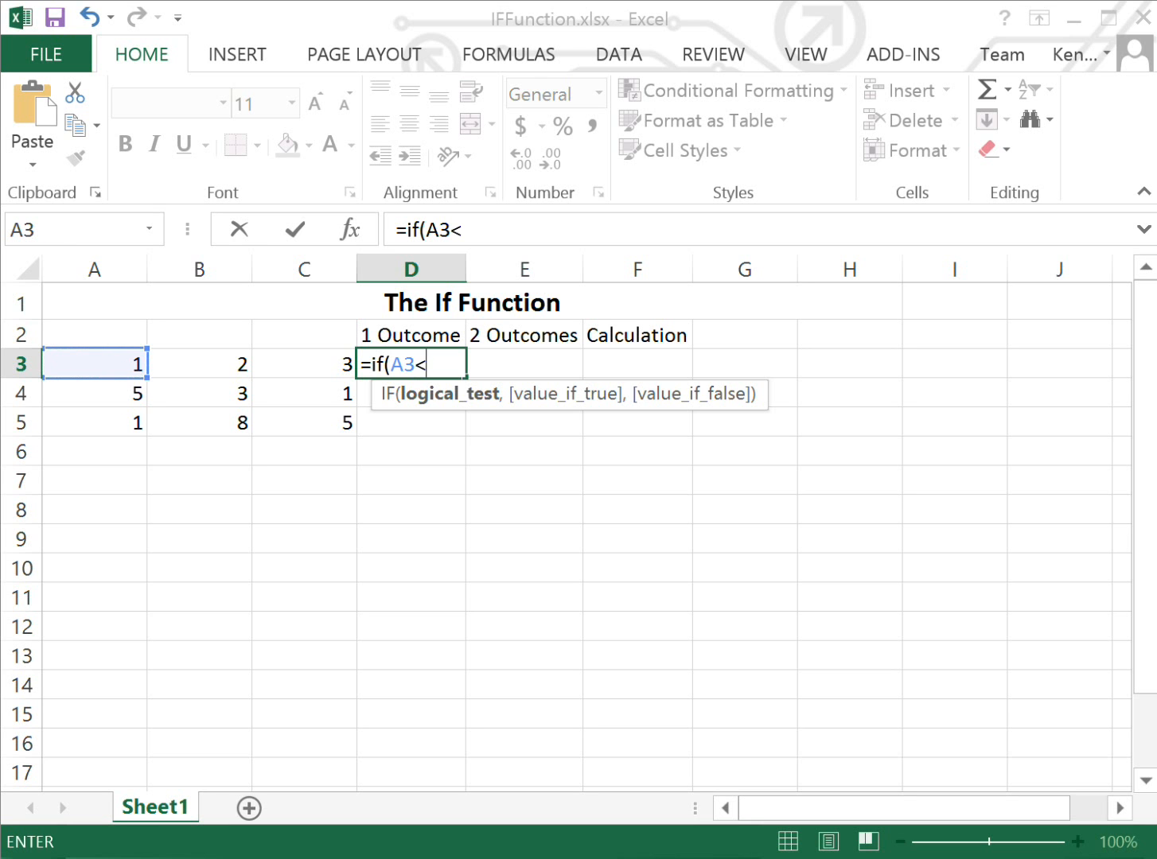
{"action": "type", "text": "4"}
{"action": "type", "text": ","}
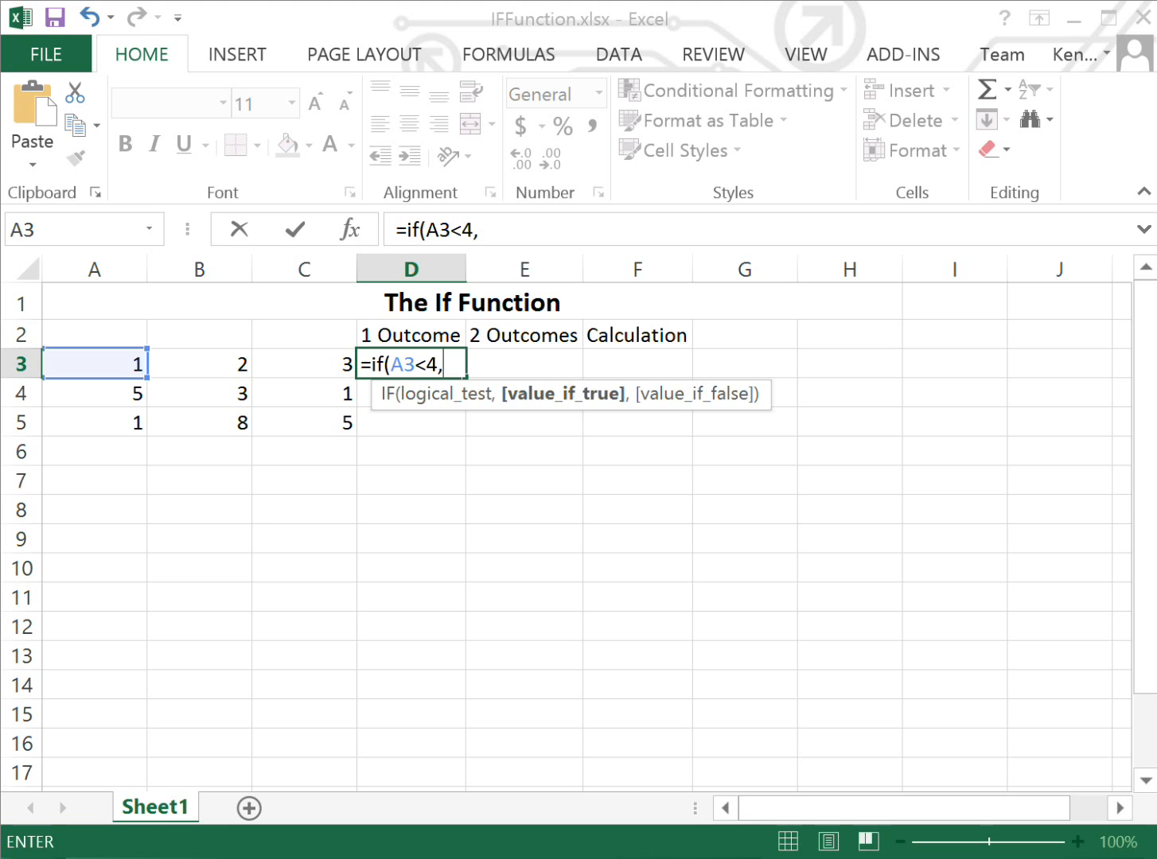
{"action": "type", "text": "\"Les"}
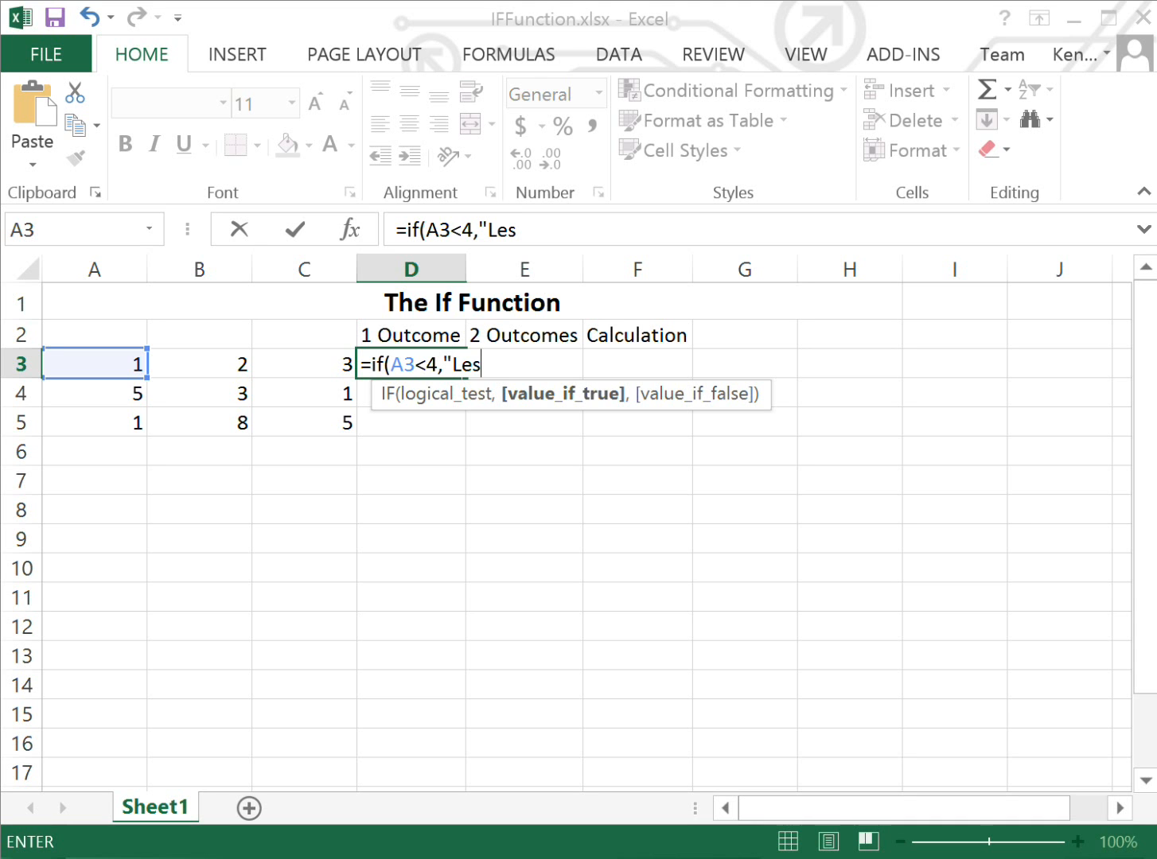
{"action": "type", "text": "s\","}
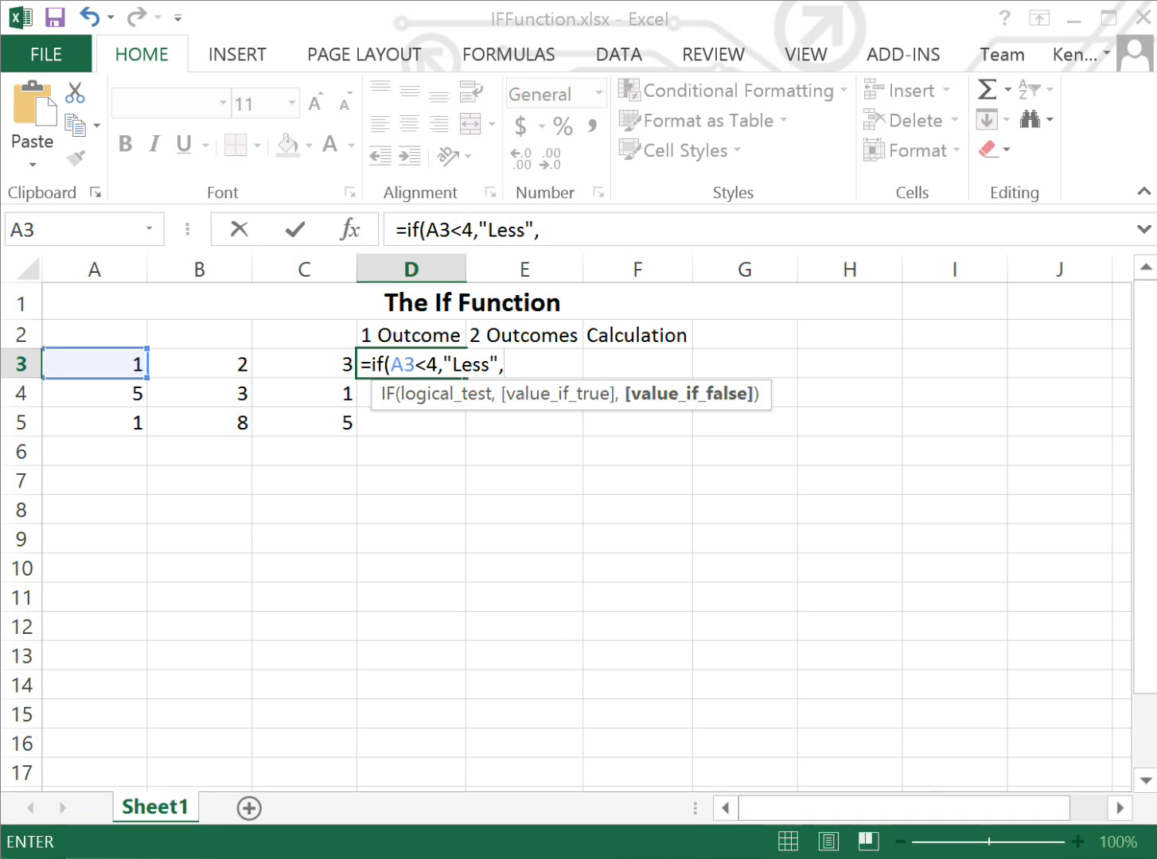
{"action": "type", "text": "\"More\")"}
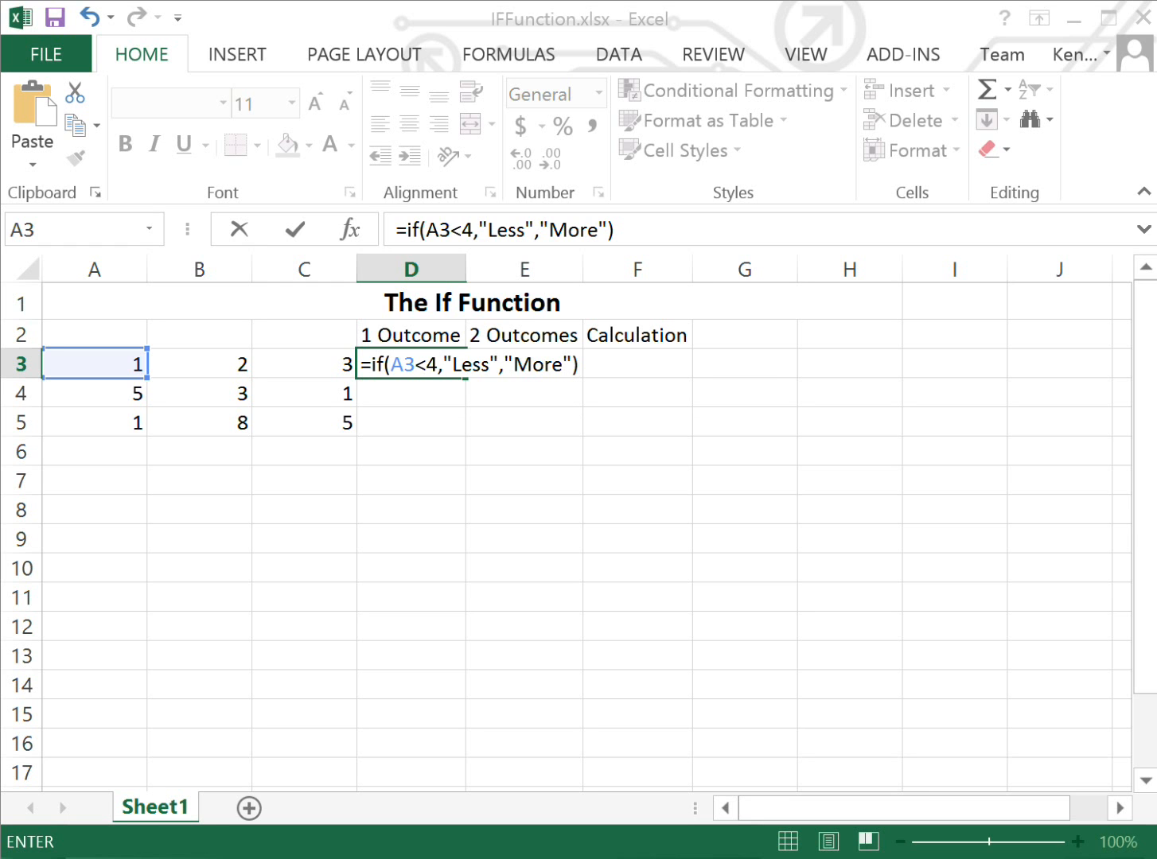
{"action": "key", "text": "Return"}
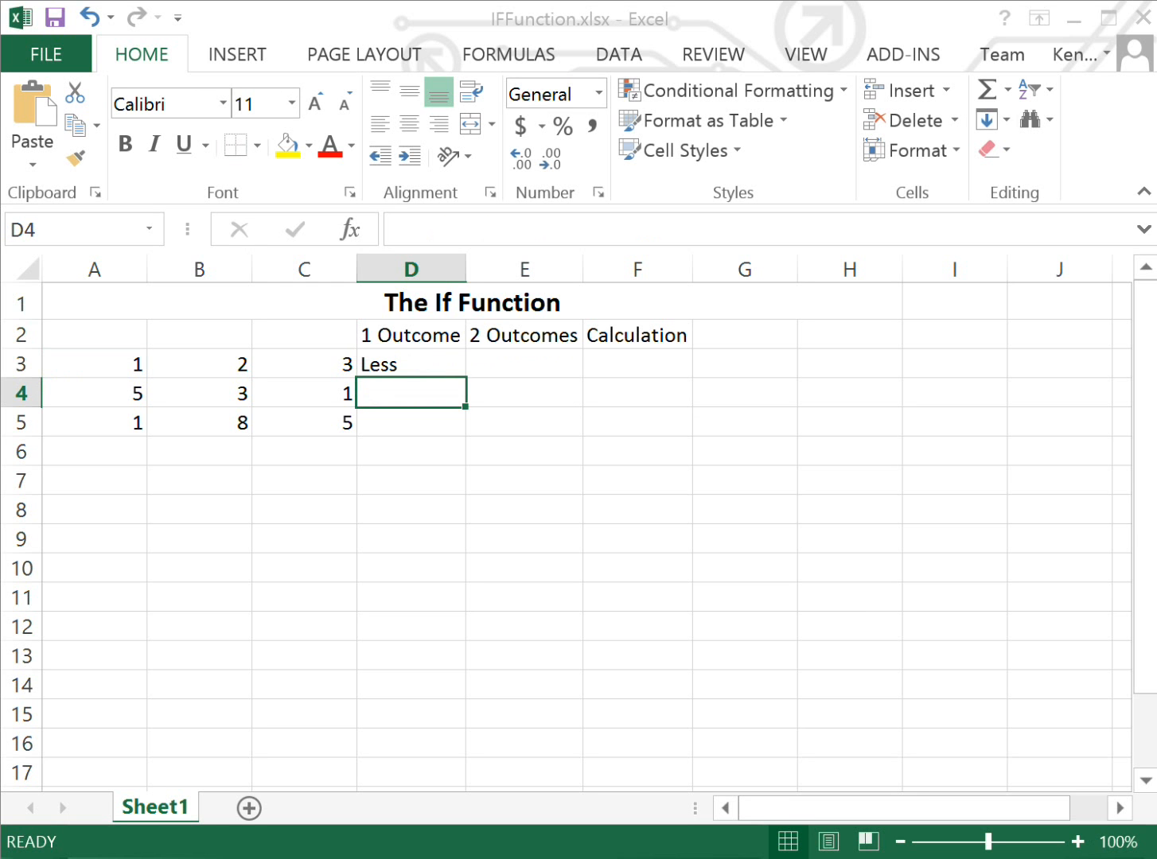
Step: Test the D3 formula by changing A3 to 5, and set A3 back to 1
{"action": "left_click", "coordinate": [410, 364]}
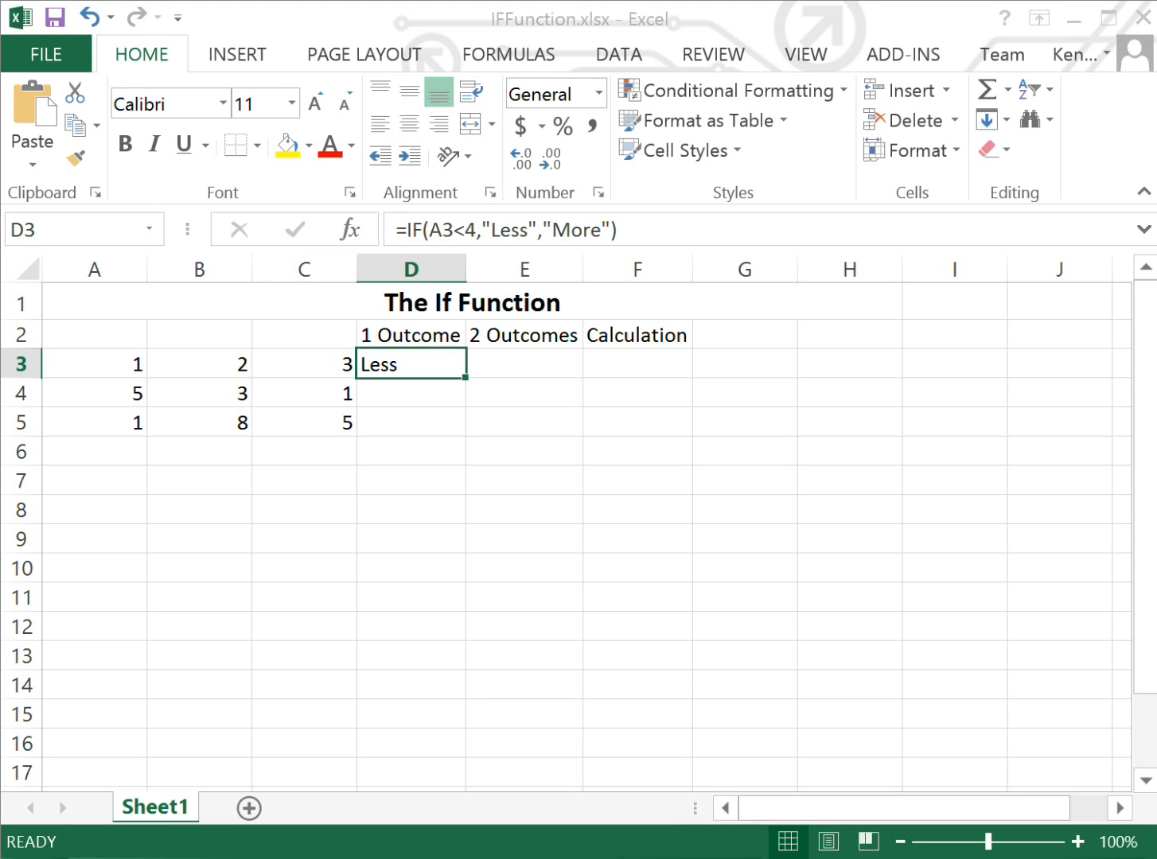
{"action": "left_click", "coordinate": [95, 364]}
{"action": "type", "text": "5"}
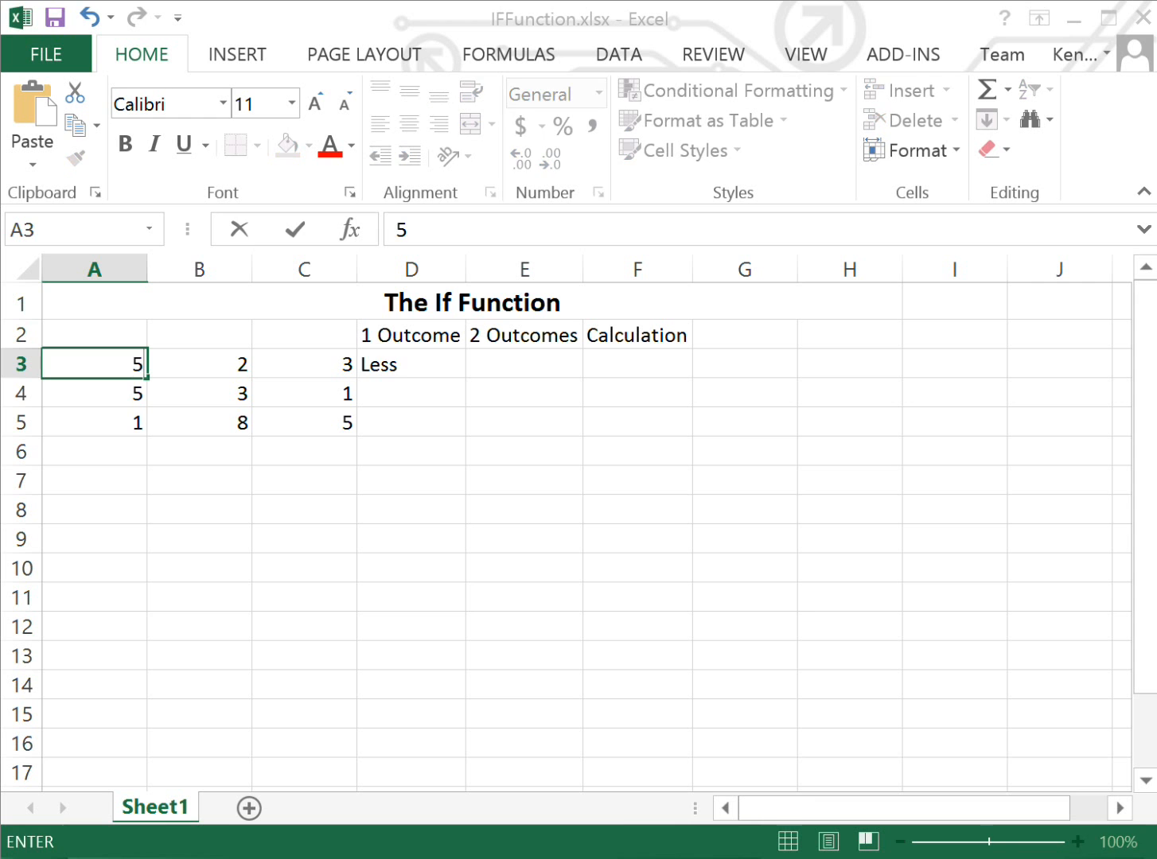
{"action": "key", "text": "Return"}
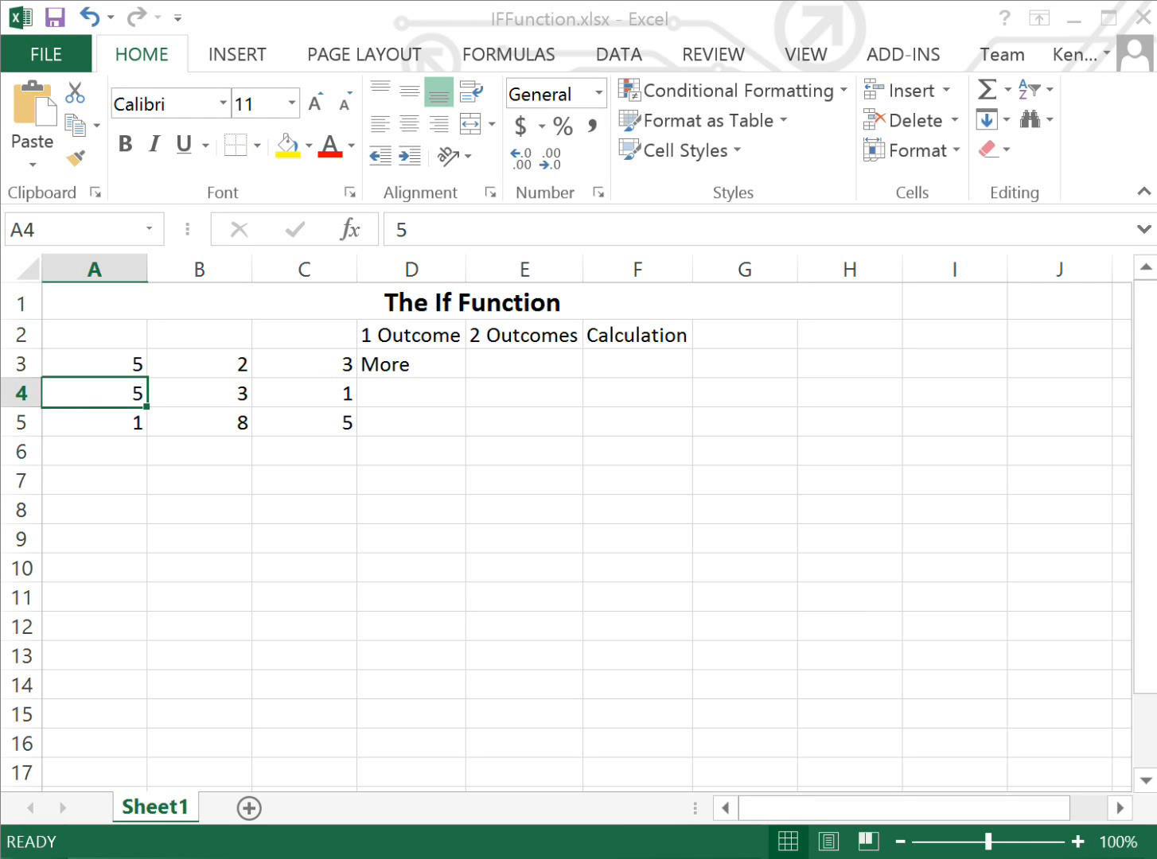
{"action": "left_click", "coordinate": [94, 364]}
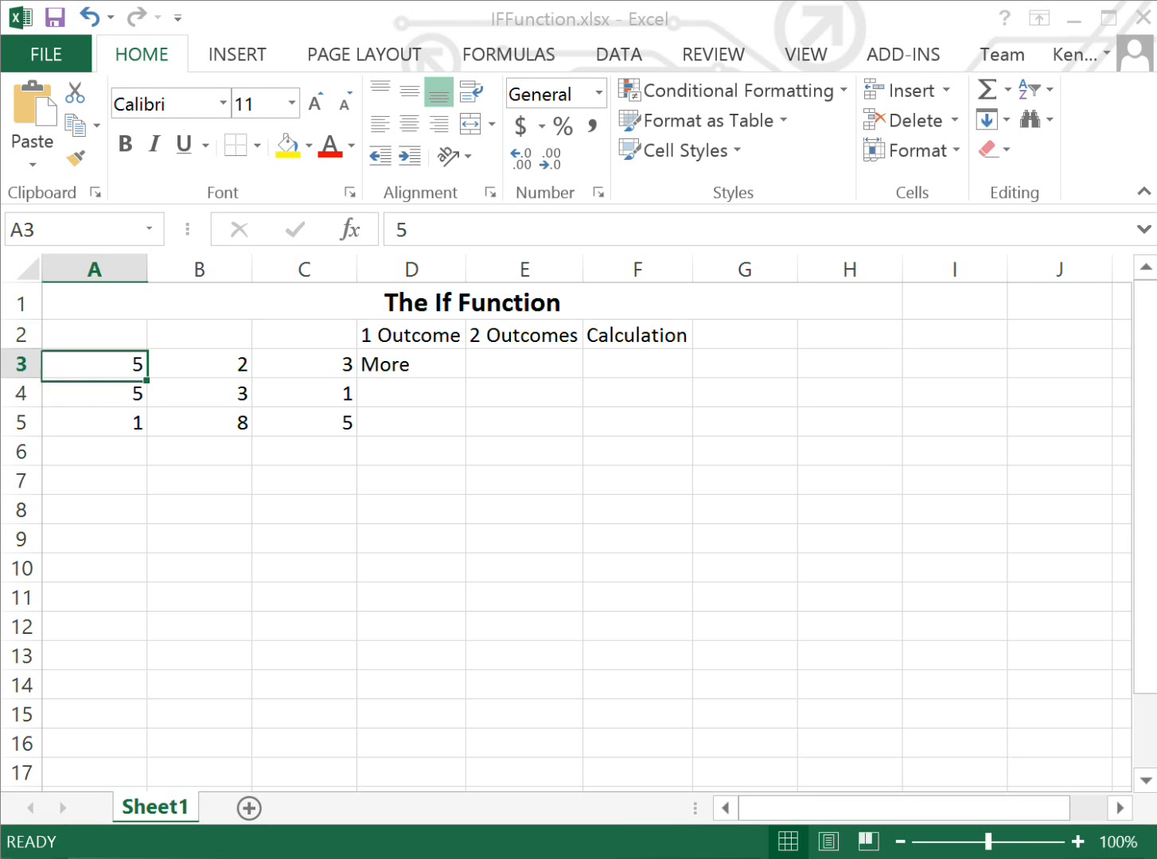
{"action": "type", "text": "1"}
{"action": "key", "text": "Return"}
{"action": "key", "text": "Up"}
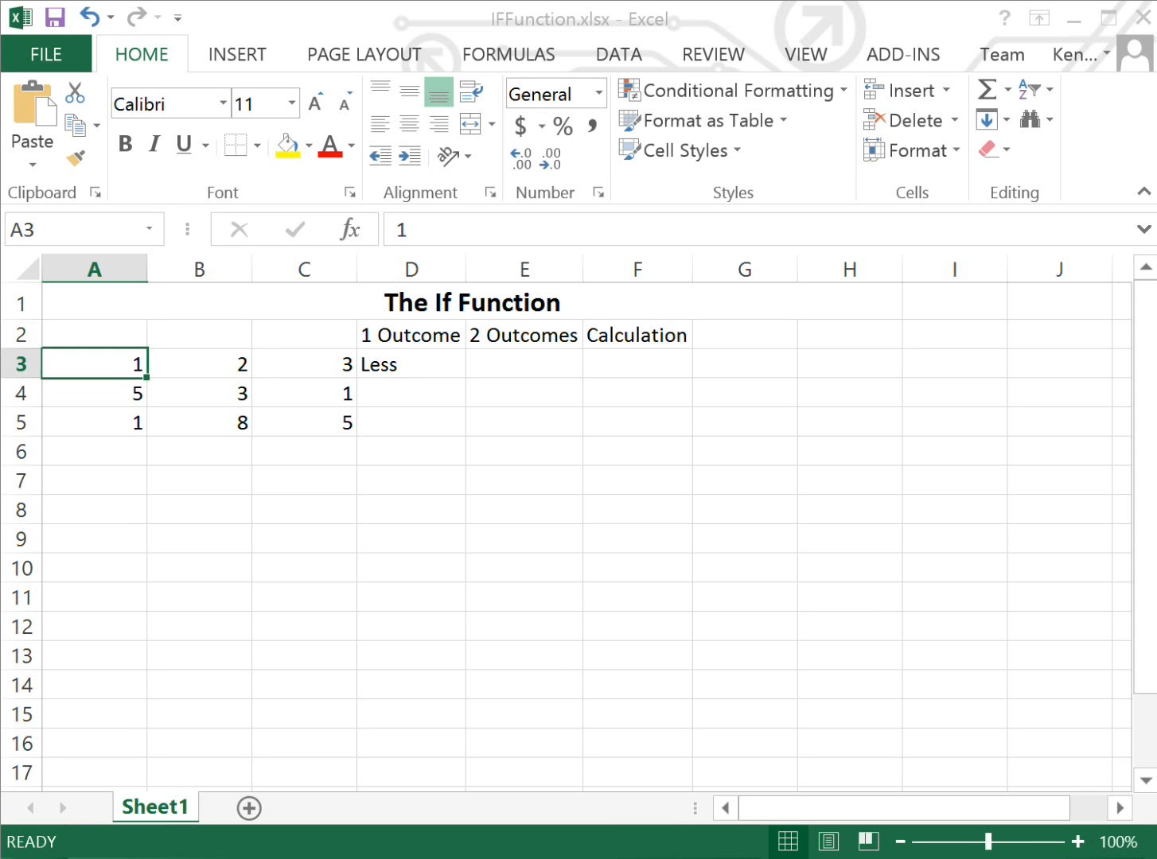
Step: Fill the IF formula in D3 down through D5
{"action": "key", "text": "Right"}
{"action": "key", "text": "Right"}
{"action": "key", "text": "Right"}
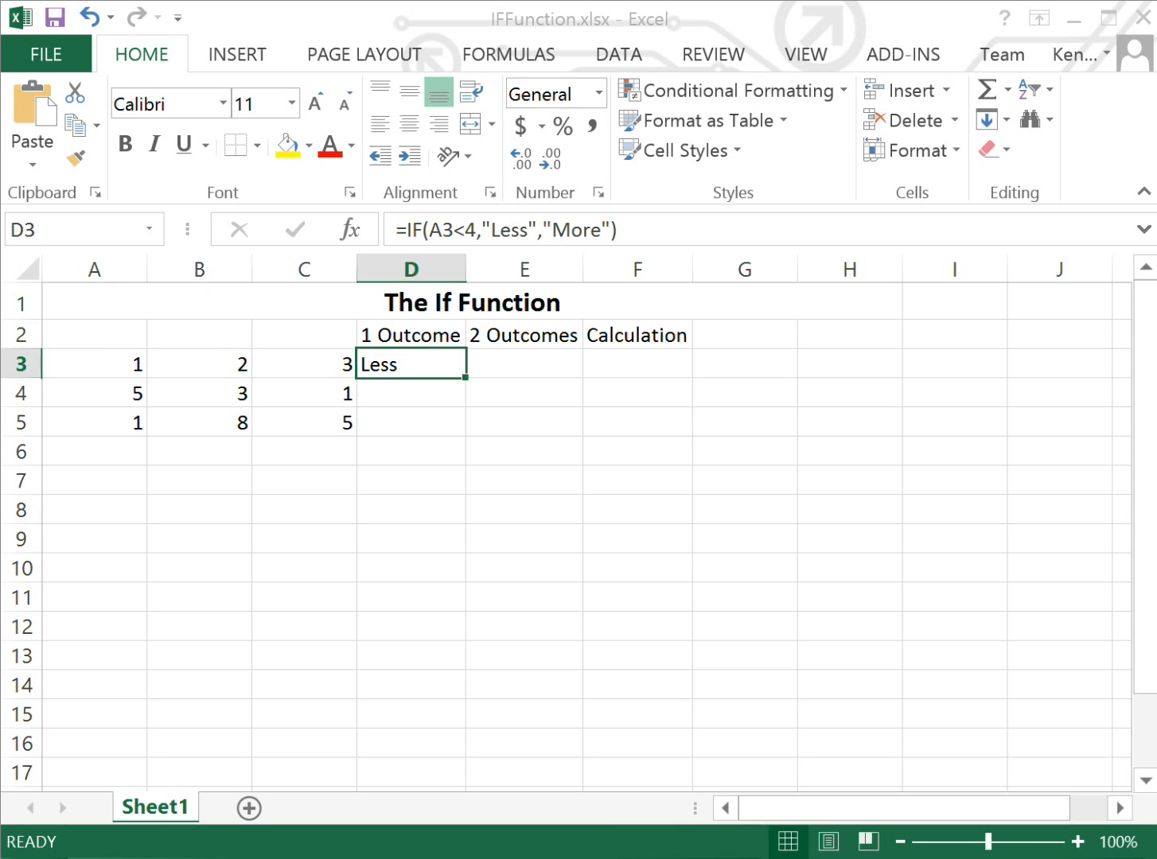
{"action": "left_click_drag", "start_coordinate": [464, 377], "coordinate": [463, 430]}
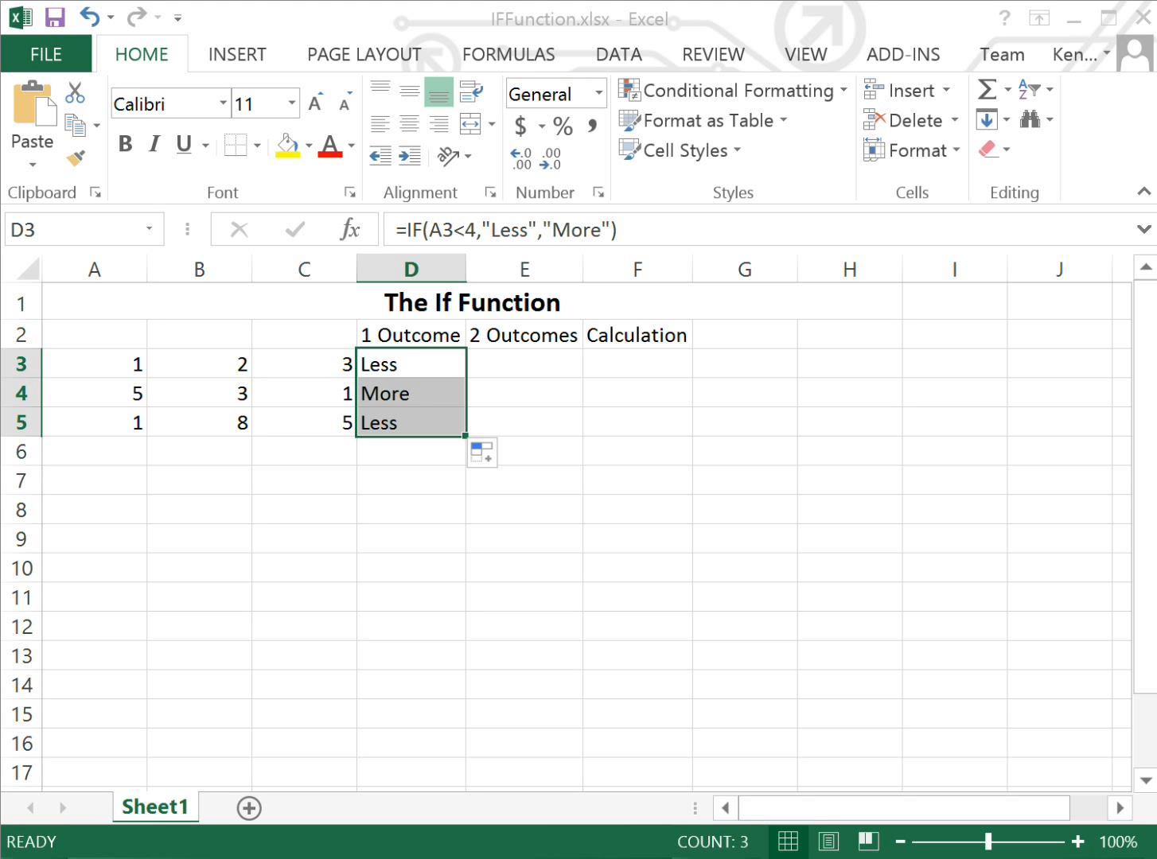
Step: Replace the logical test in the D3 formula with AND(A3<B3,A3<C3)
{"action": "left_click", "coordinate": [409, 363]}
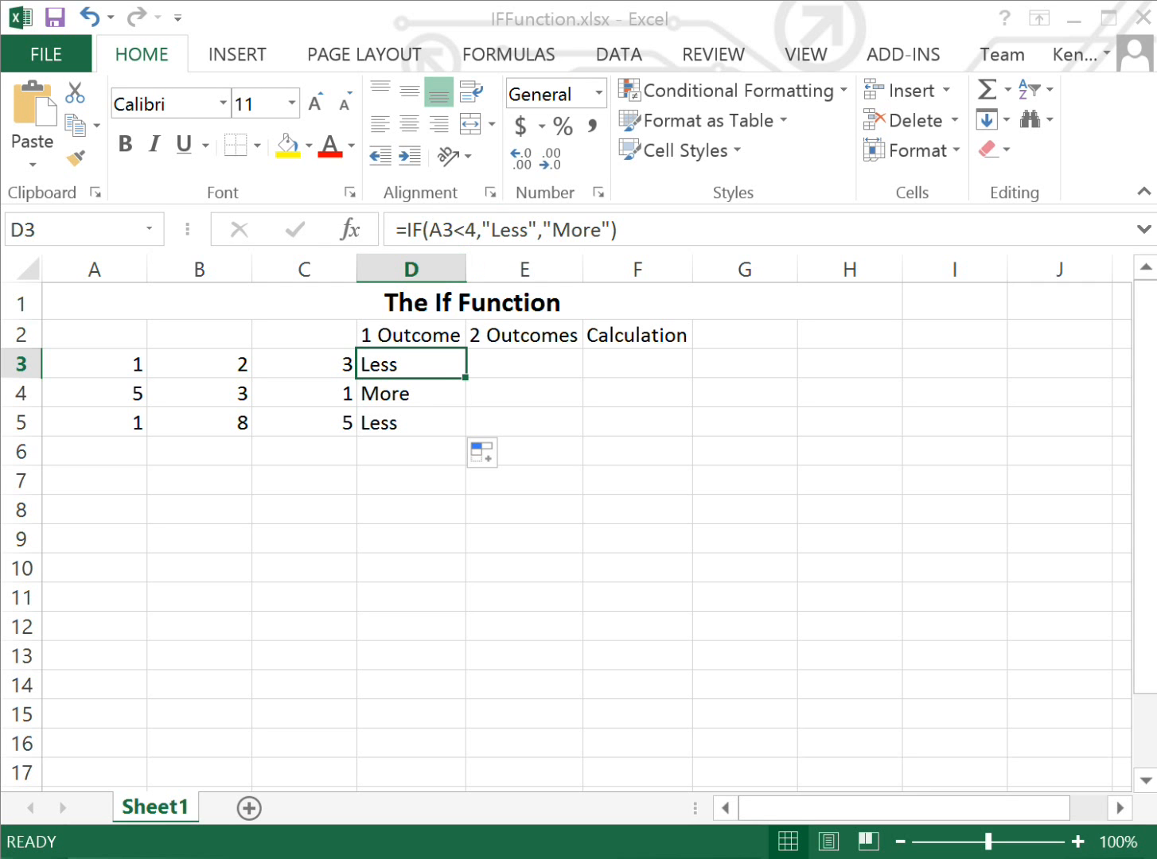
{"action": "left_click", "coordinate": [430, 229]}
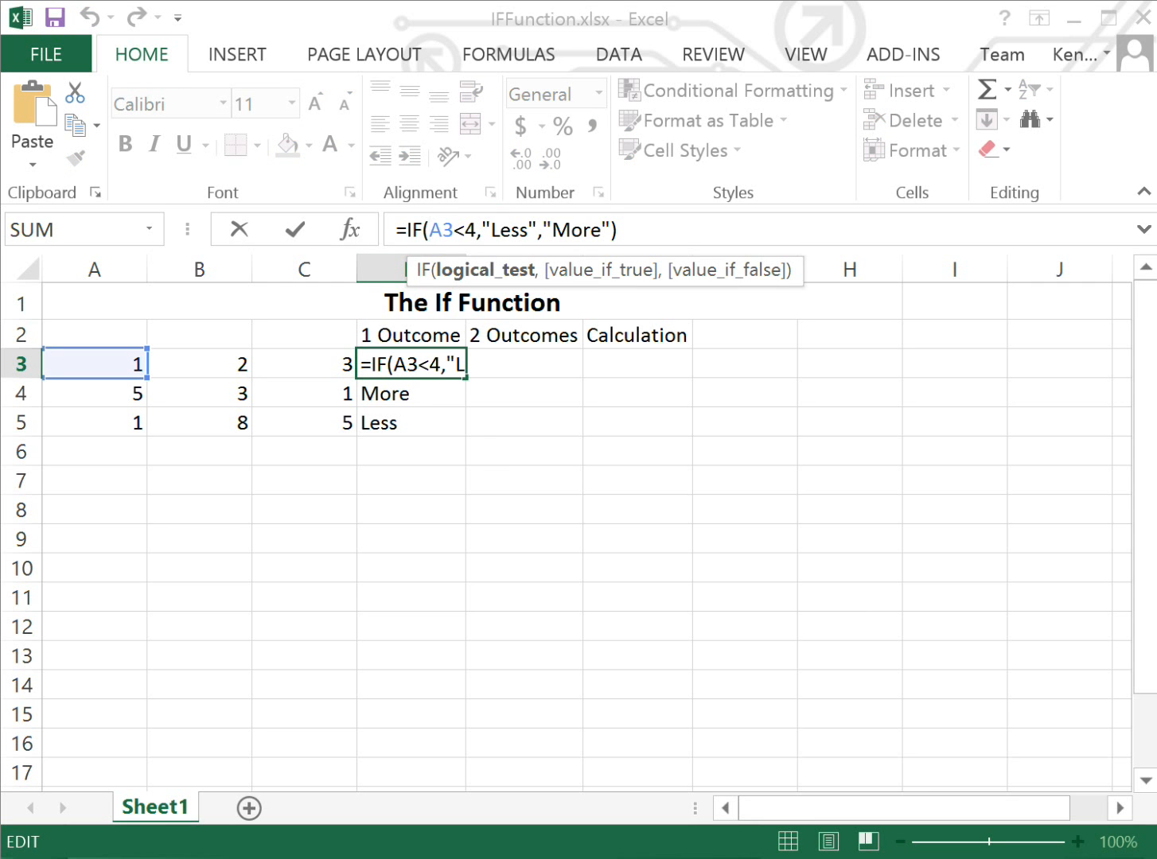
{"action": "type", "text": "and("}
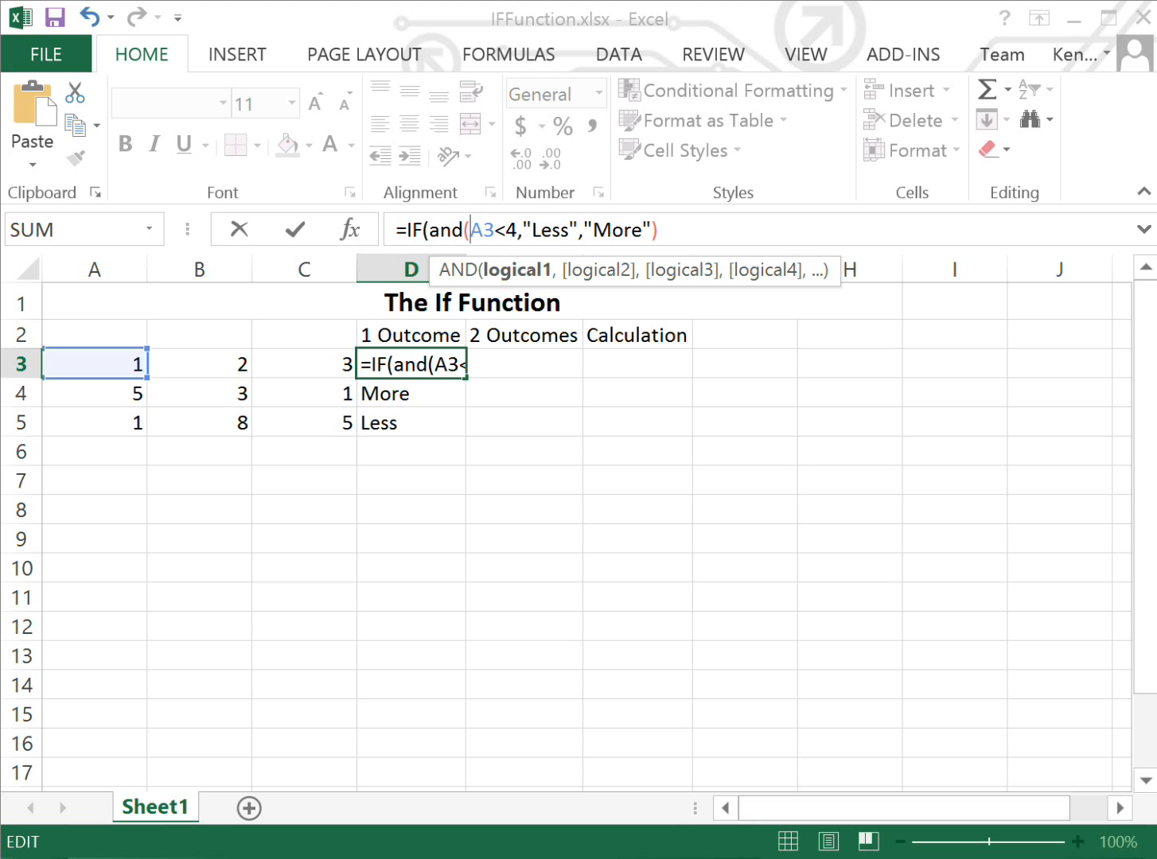
{"action": "left_click", "coordinate": [517, 230]}
{"action": "key", "text": "BackSpace"}
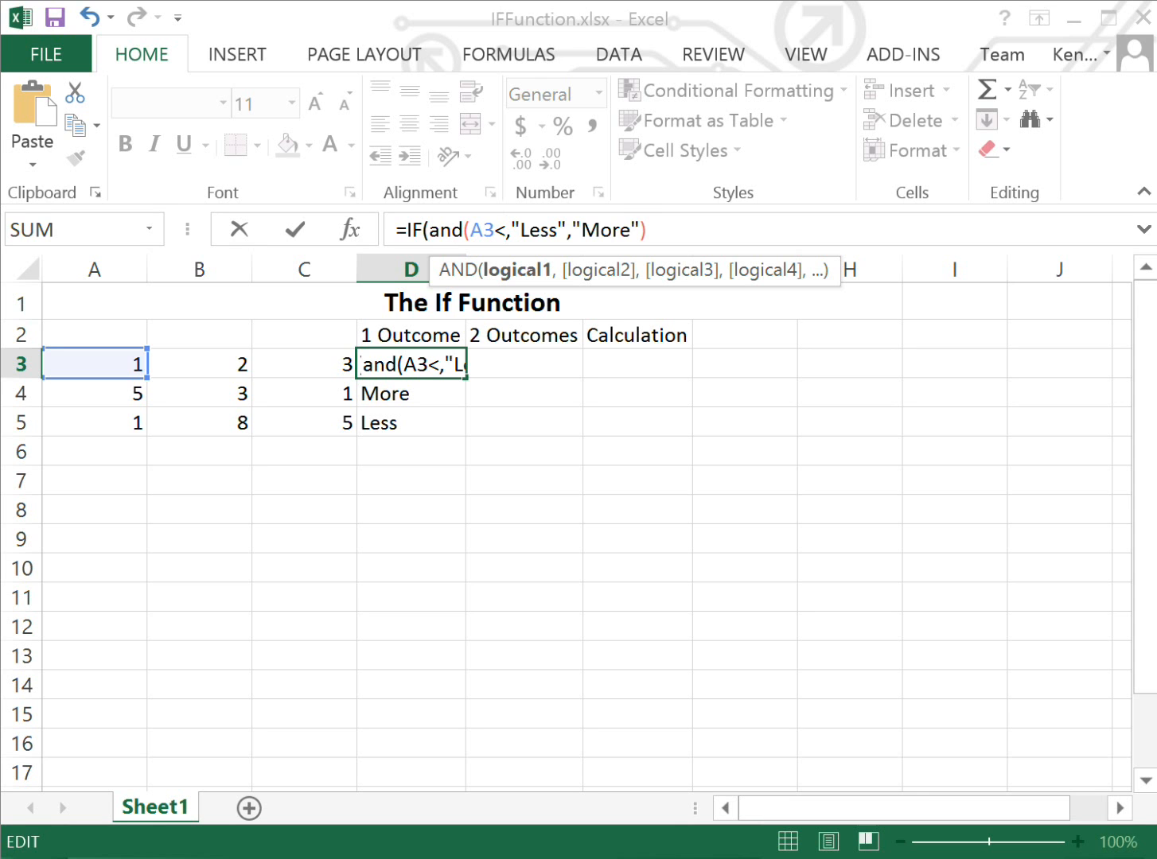
{"action": "left_click", "coordinate": [199, 364]}
{"action": "type", "text": ","}
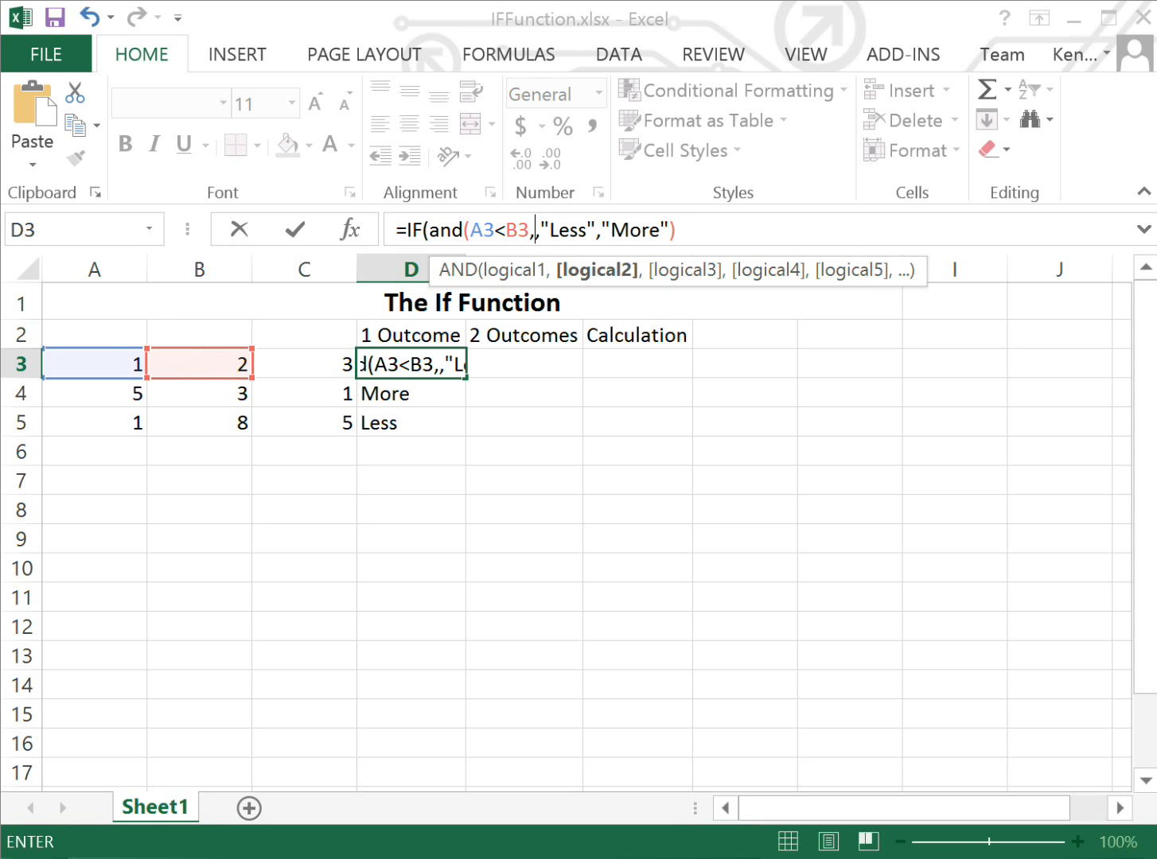
{"action": "left_click", "coordinate": [95, 365]}
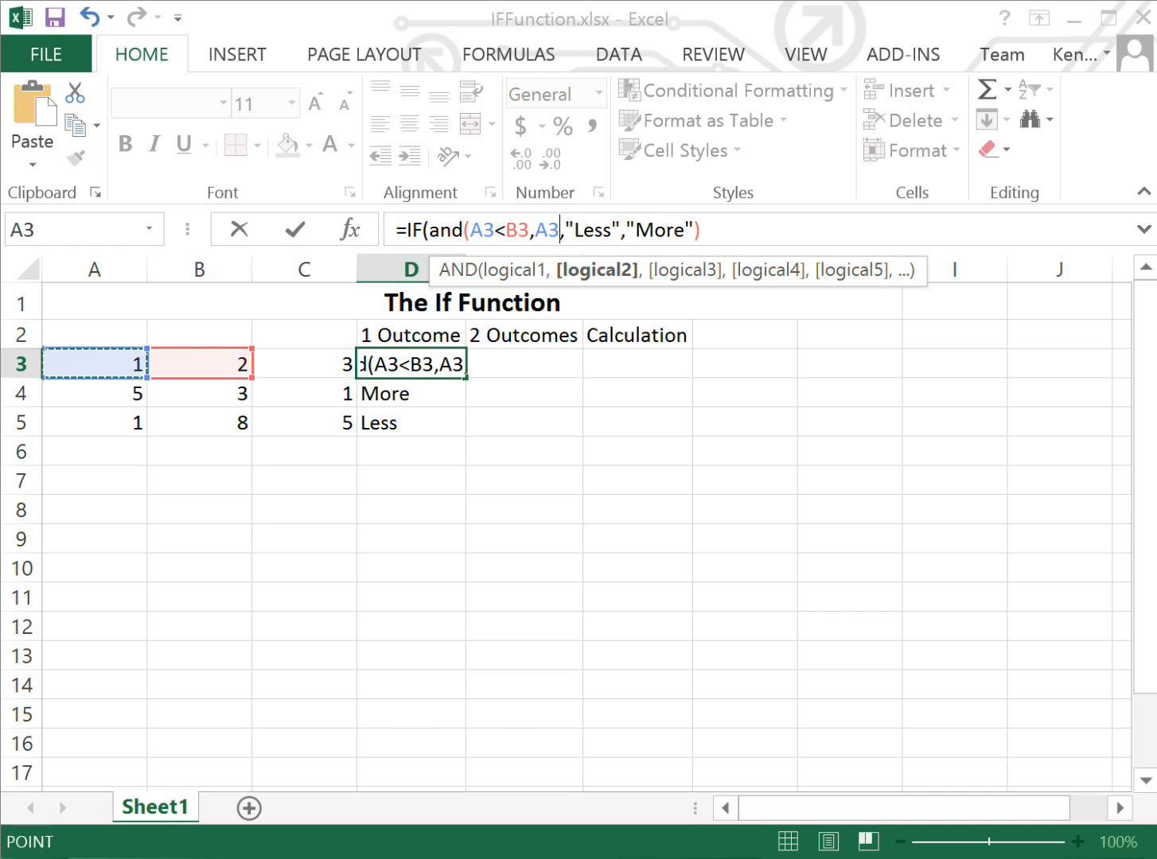
{"action": "type", "text": "<"}
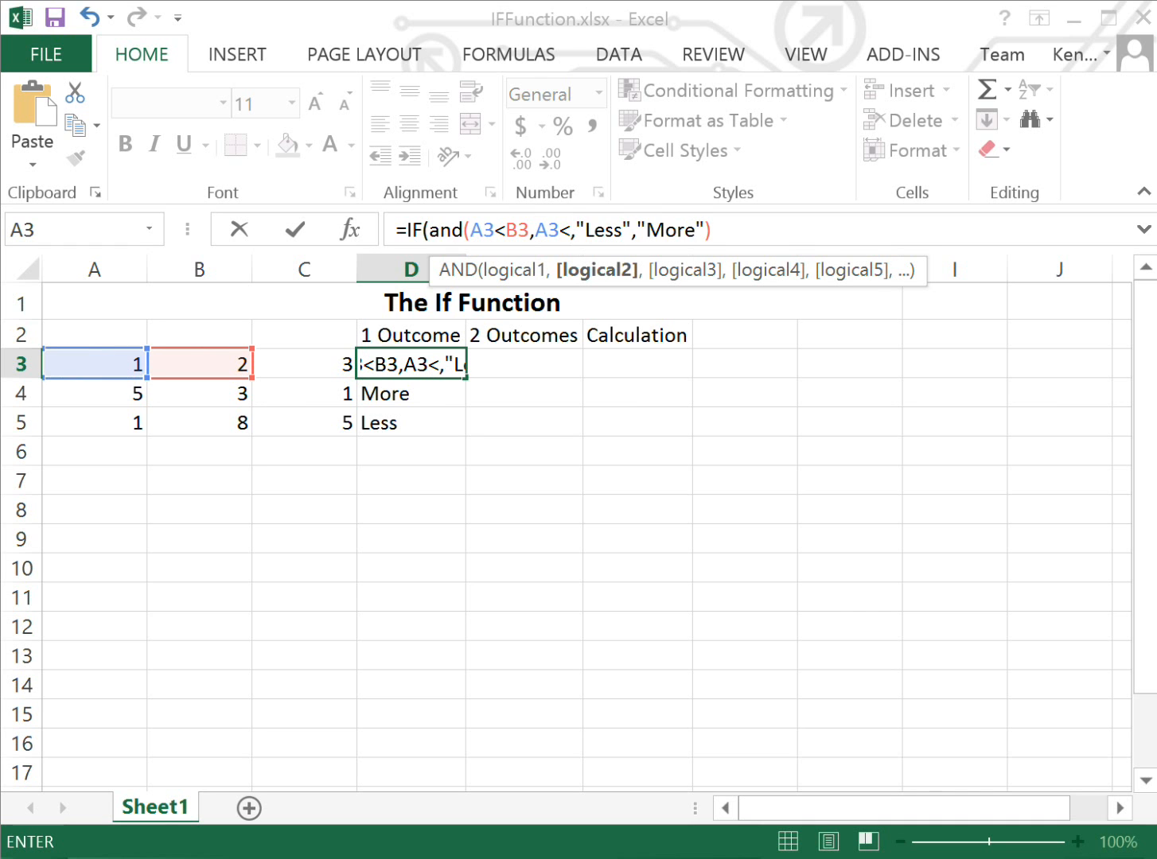
{"action": "left_click", "coordinate": [304, 364]}
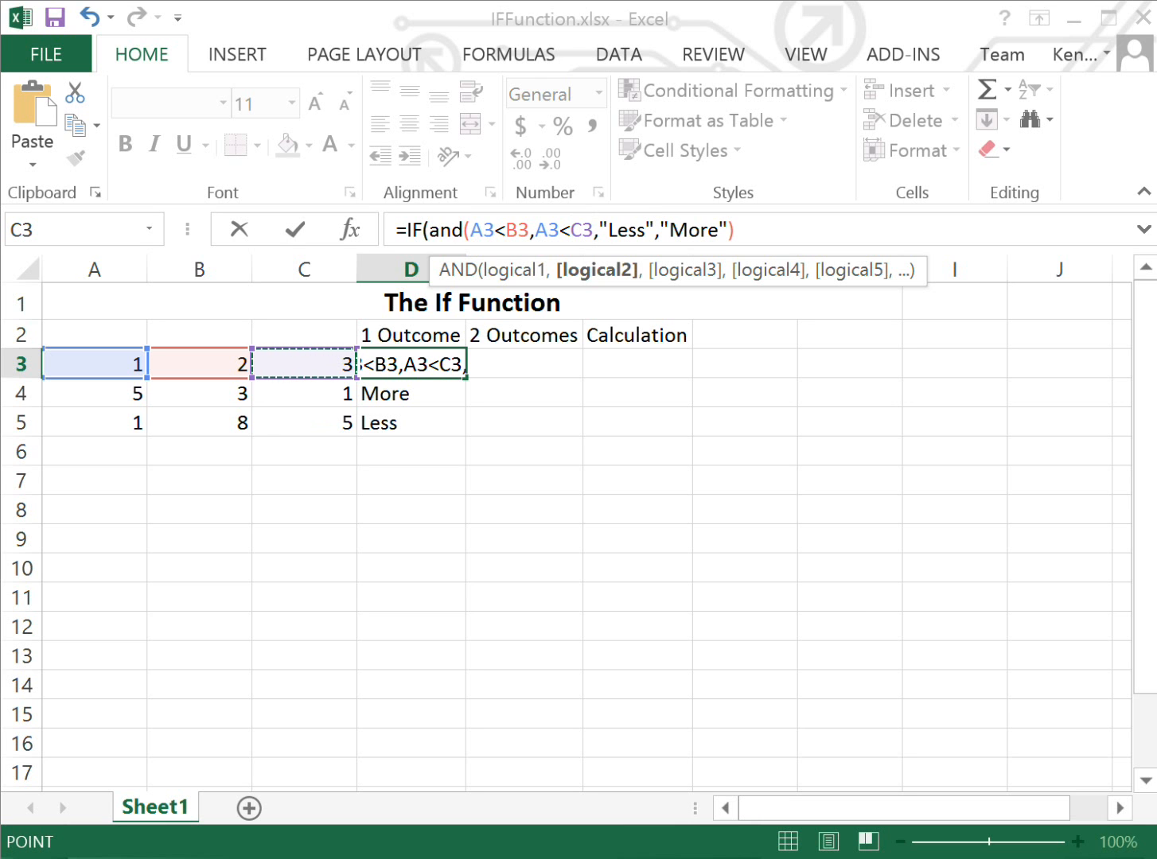
{"action": "type", "text": ")"}
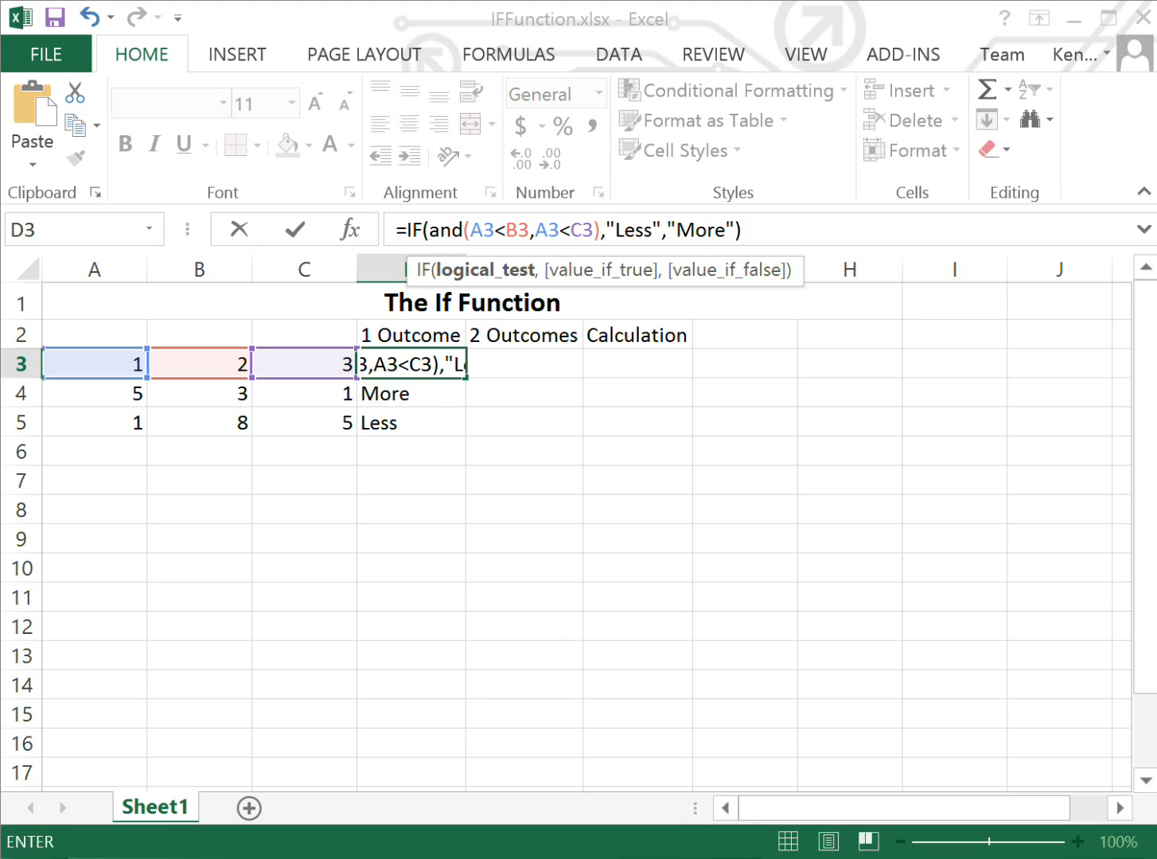
Step: Change the value-if-true text in the D3 formula to "Lowest"
{"action": "left_click", "coordinate": [652, 229]}
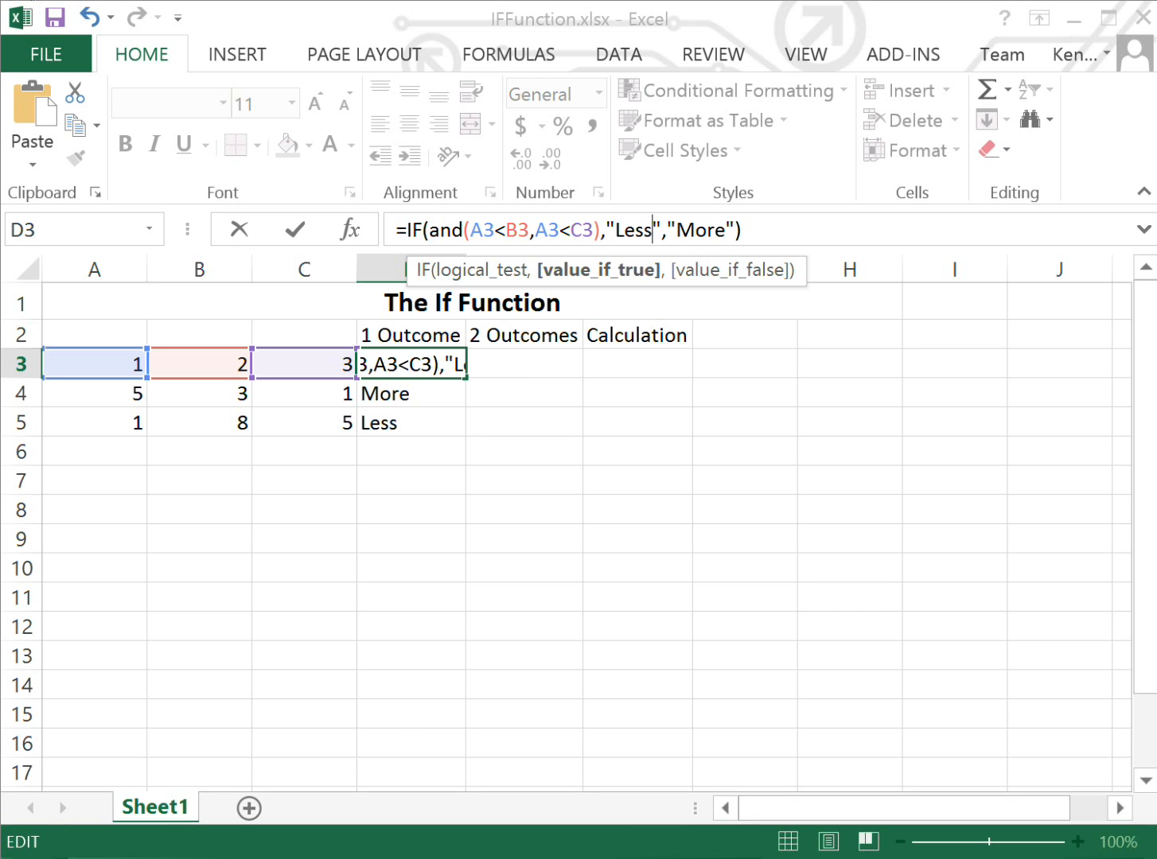
{"action": "key", "text": "BackSpace"}
{"action": "key", "text": "BackSpace"}
{"action": "key", "text": "BackSpace"}
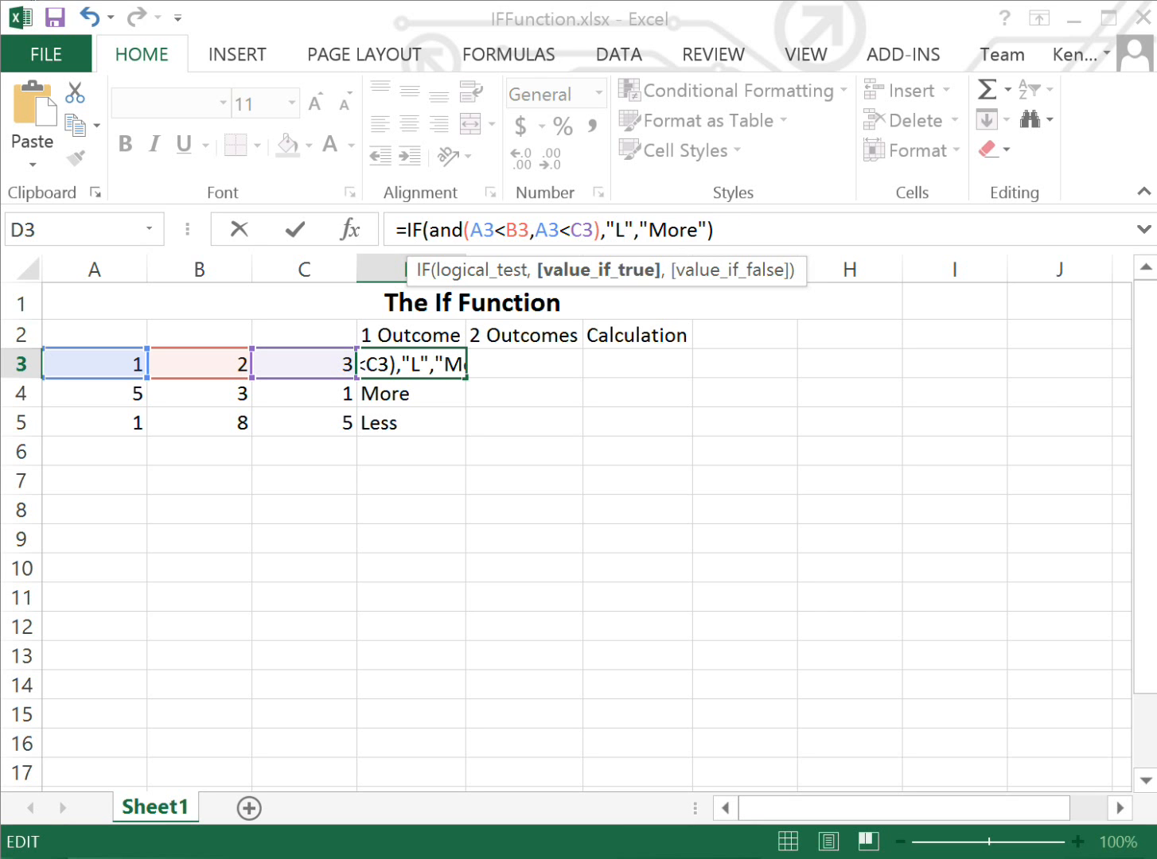
{"action": "type", "text": "owest"}
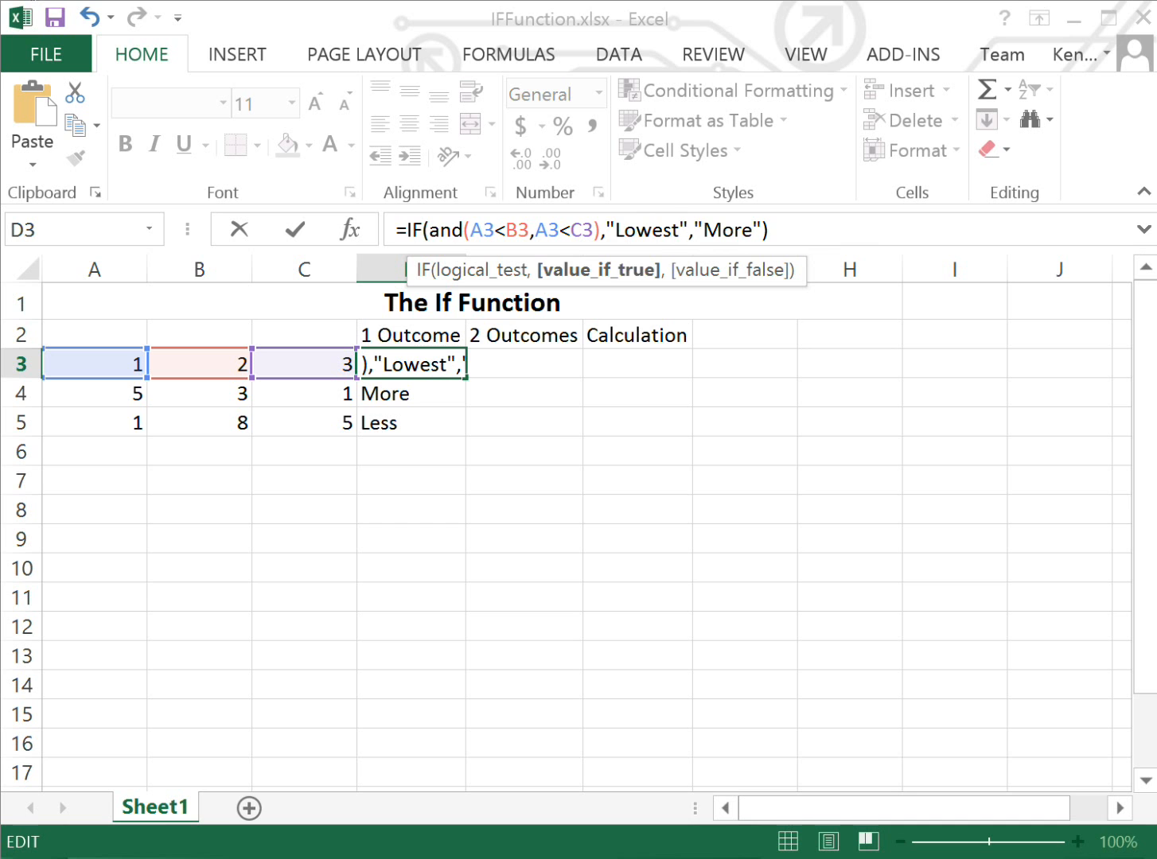
Step: Change the value-if-false text in the D3 formula to "Not Lowest" and commit the formula
{"action": "key", "text": "Right"}
{"action": "key", "text": "Right"}
{"action": "key", "text": "Right"}
{"action": "key", "text": "Right"}
{"action": "key", "text": "Right"}
{"action": "key", "text": "Right"}
{"action": "key", "text": "Right"}
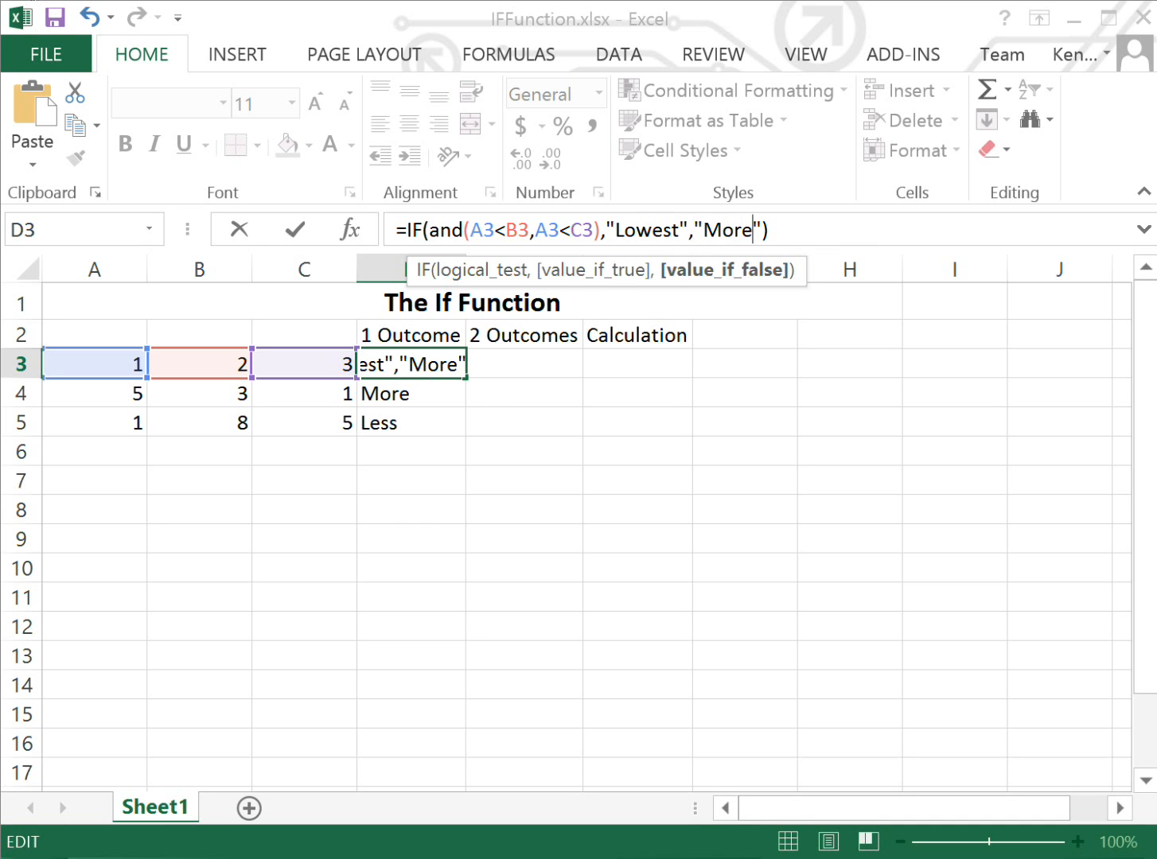
{"action": "key", "text": "BackSpace"}
{"action": "key", "text": "BackSpace"}
{"action": "key", "text": "BackSpace"}
{"action": "key", "text": "BackSpace"}
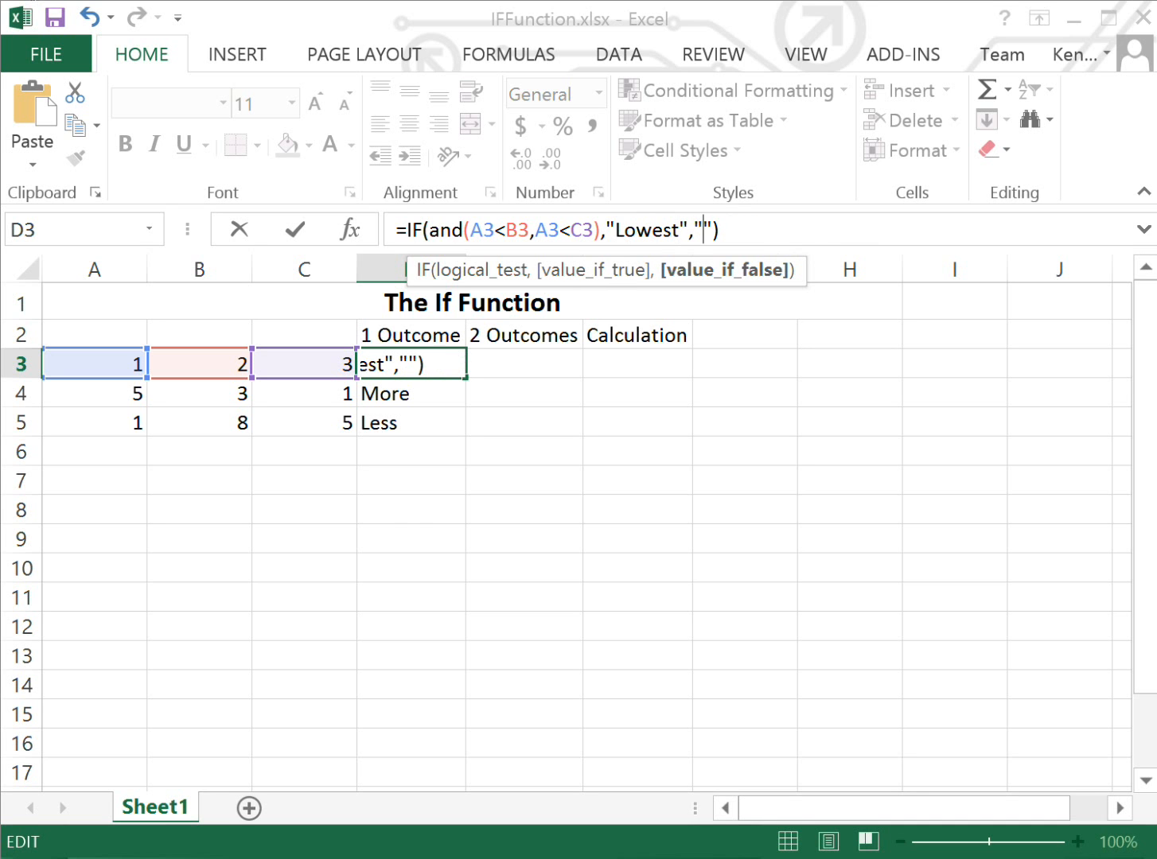
{"action": "type", "text": "Not Loe"}
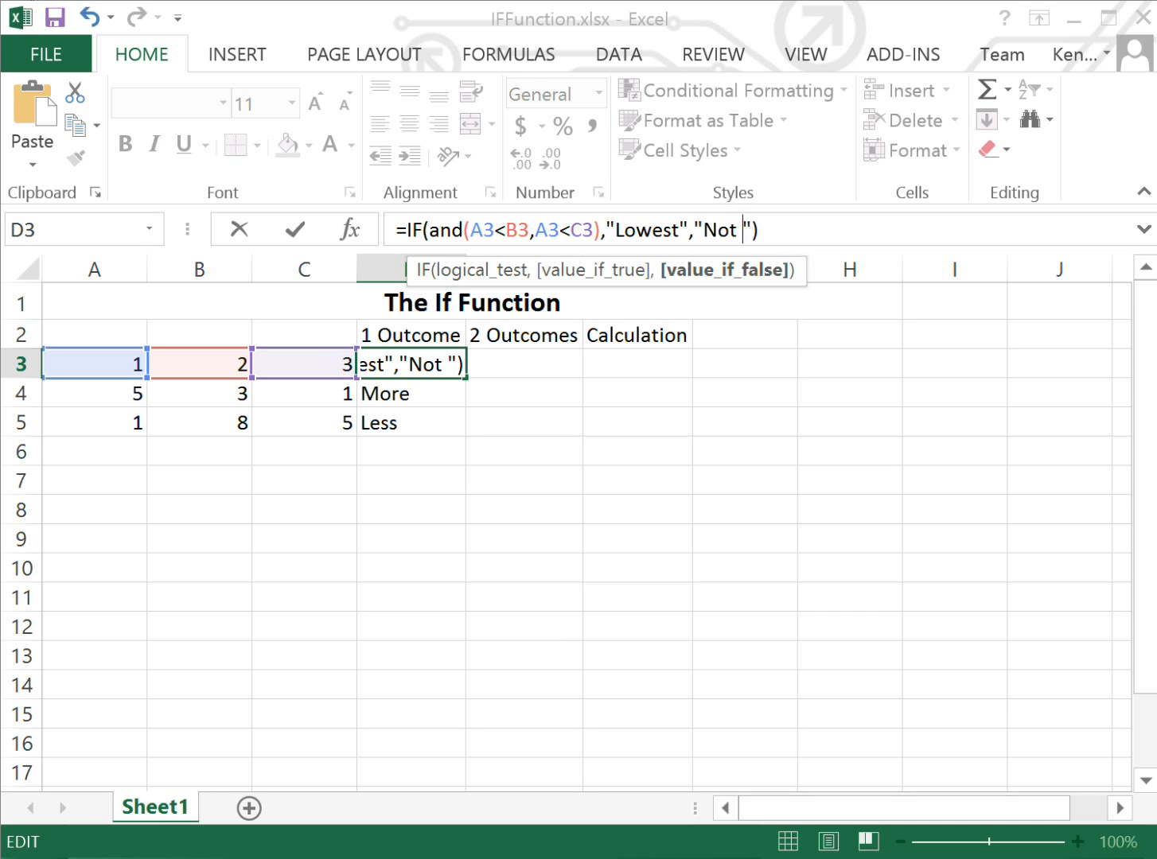
{"action": "key", "text": "BackSpace"}
{"action": "type", "text": "wes"}
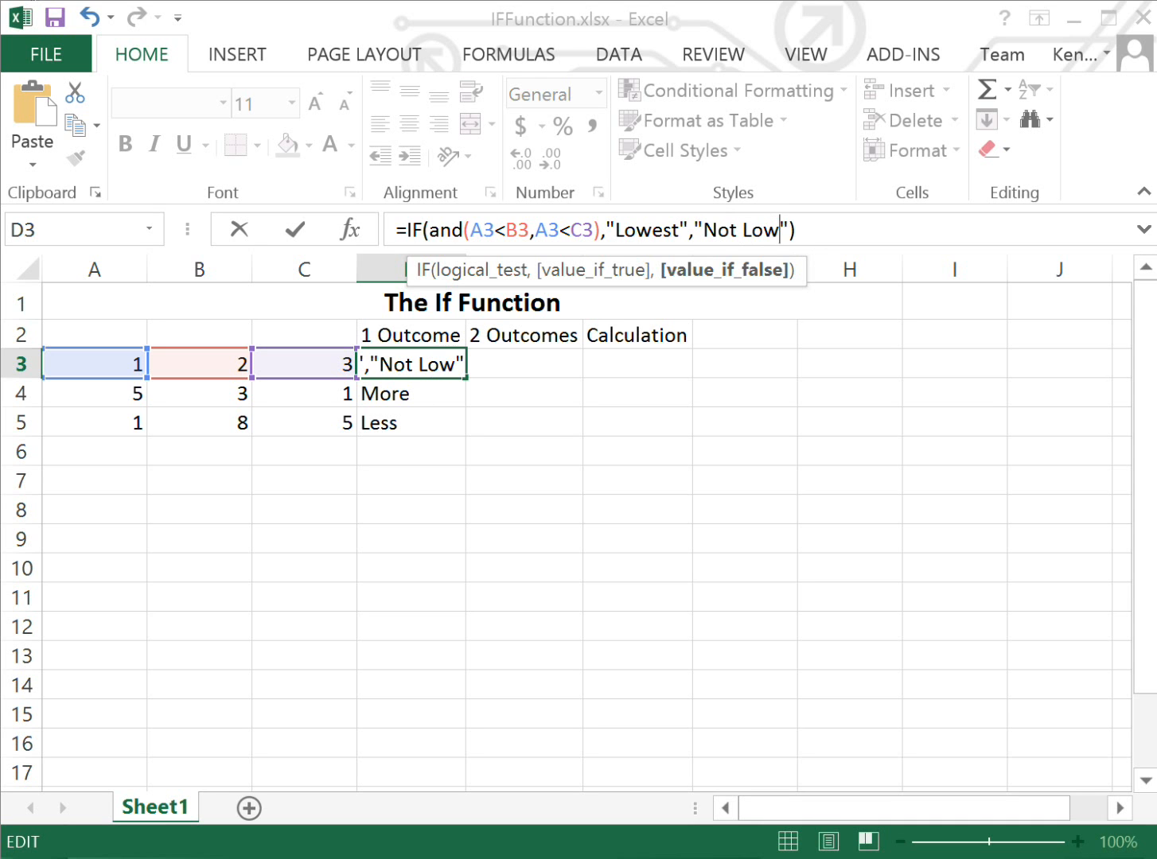
{"action": "type", "text": "t"}
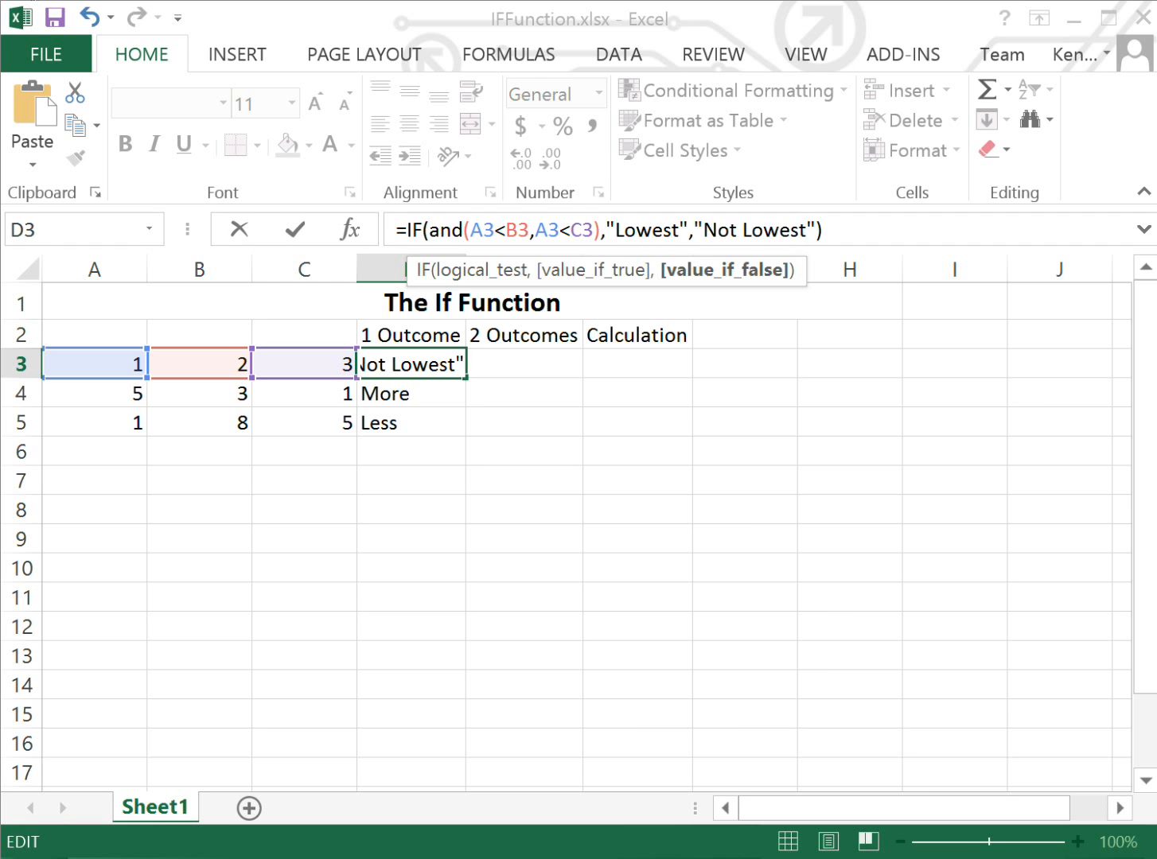
{"action": "key", "text": "Return"}
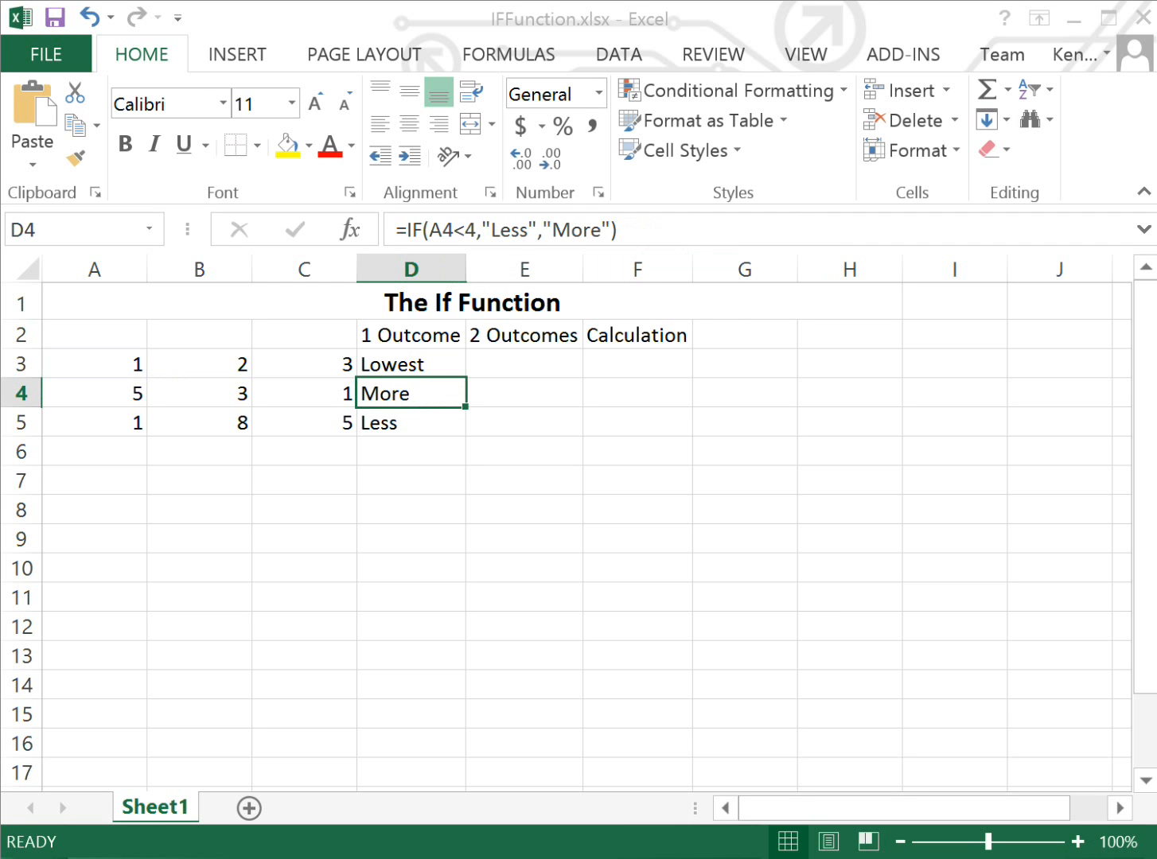
Step: Fill the AND-based IF formula in D3 down through D5
{"action": "left_click", "coordinate": [410, 364]}
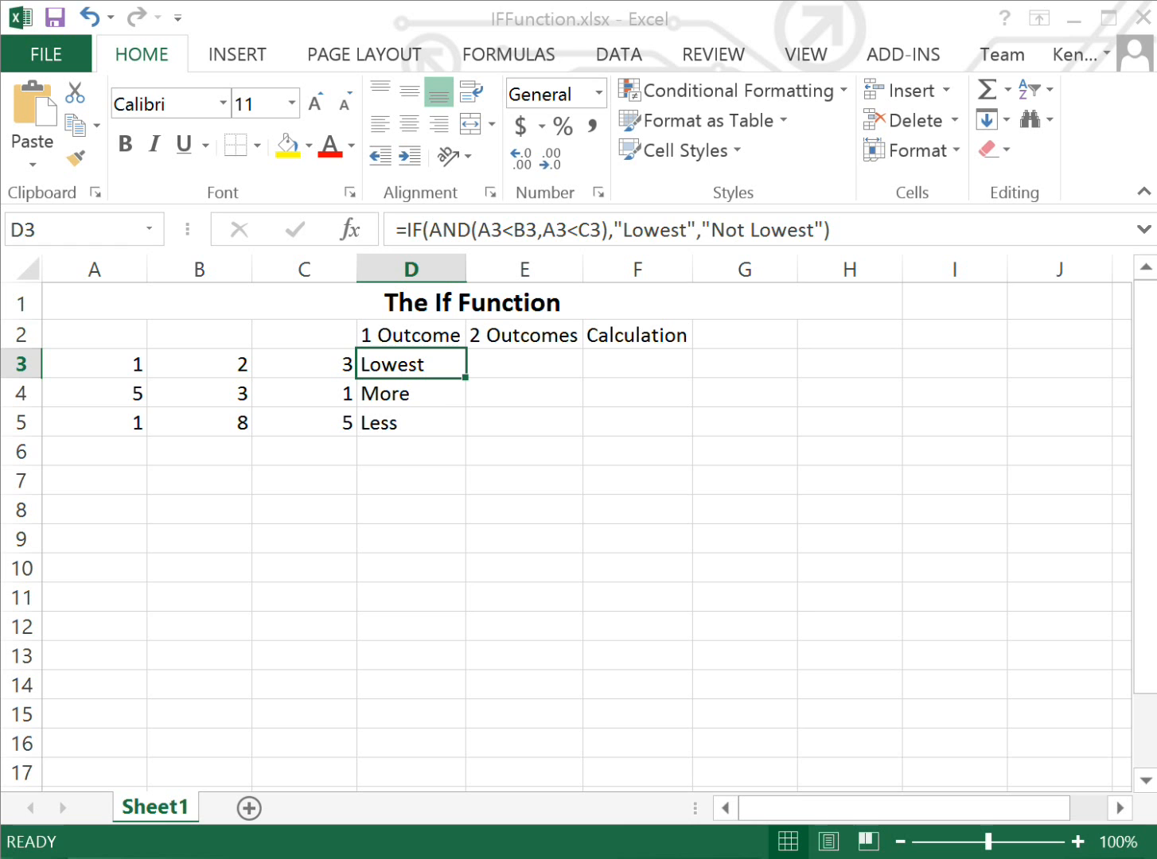
{"action": "left_click_drag", "start_coordinate": [464, 377], "coordinate": [457, 429]}
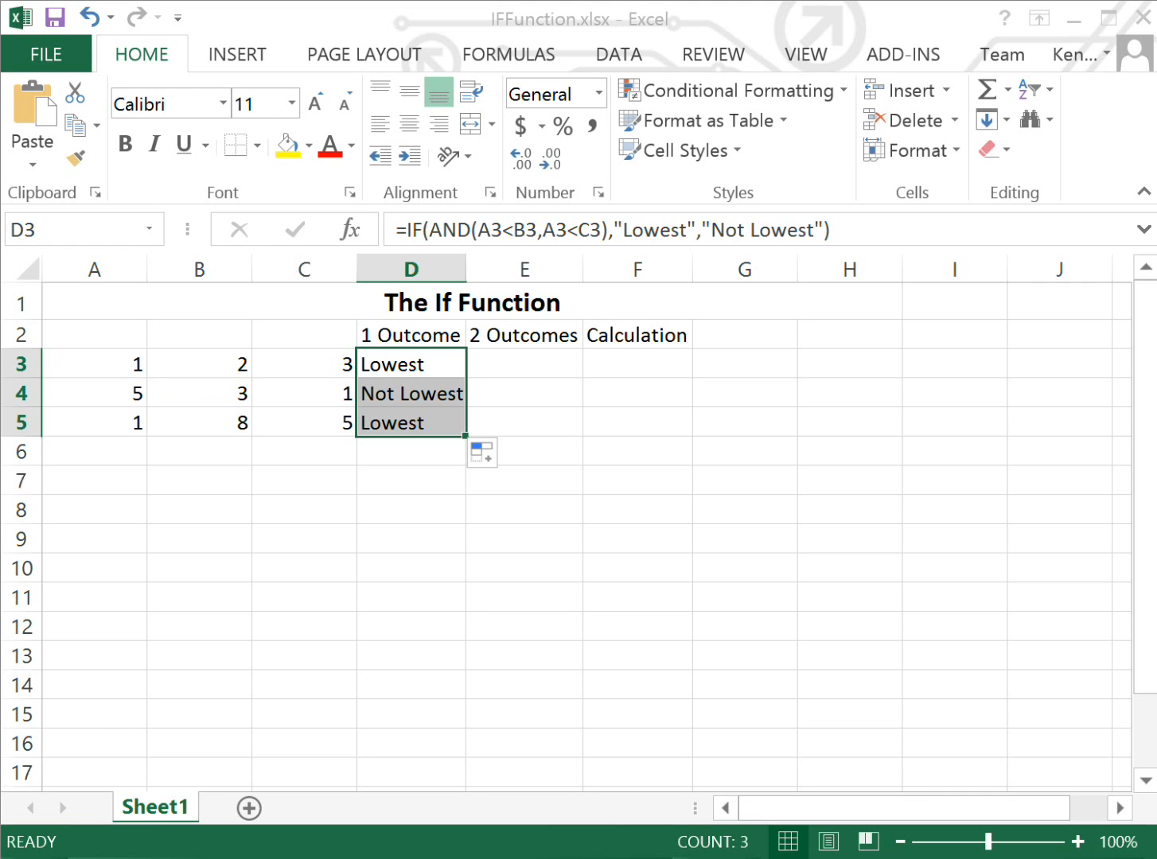
{"action": "key", "text": "Right"}
{"action": "key", "text": "Right"}
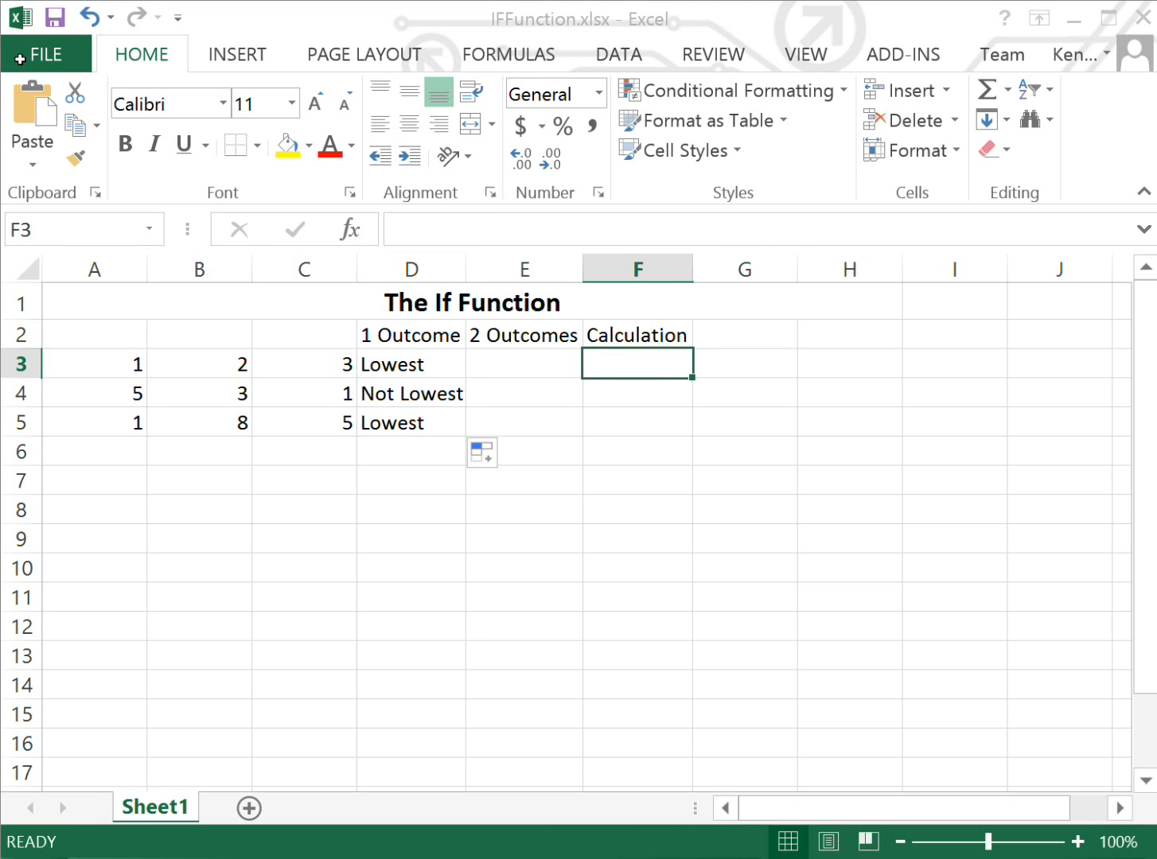
Step: Start an IF formula in F3 of the Calculation column with the logical test B3>C3
{"action": "left_click", "coordinate": [411, 364]}
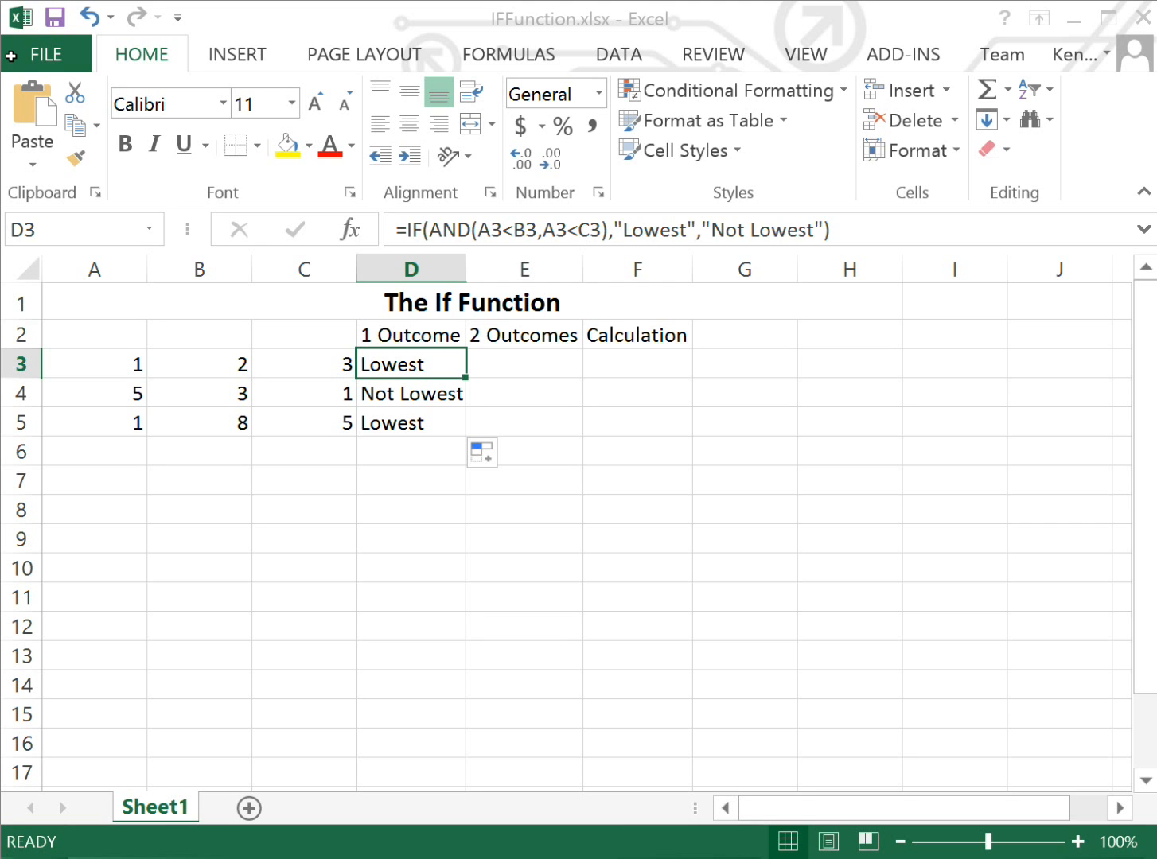
{"action": "key", "text": "Right"}
{"action": "key", "text": "Right"}
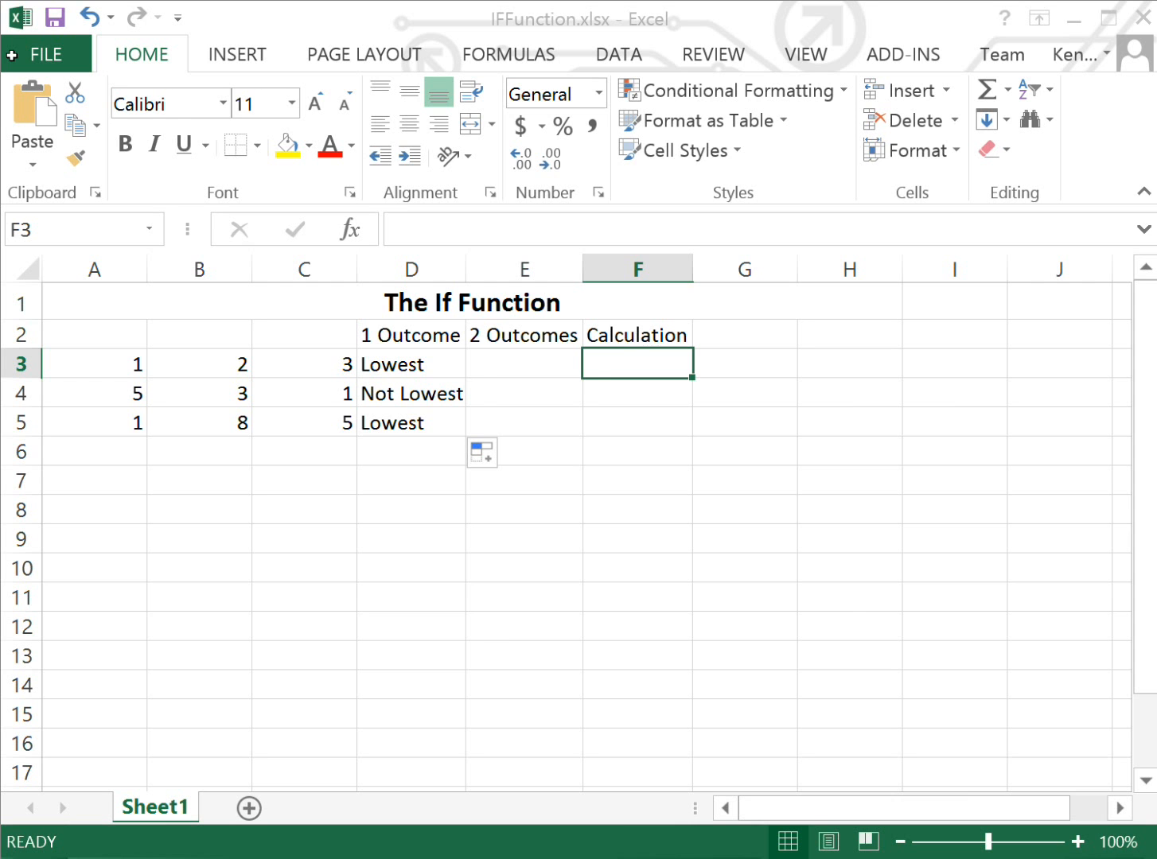
{"action": "type", "text": "=i"}
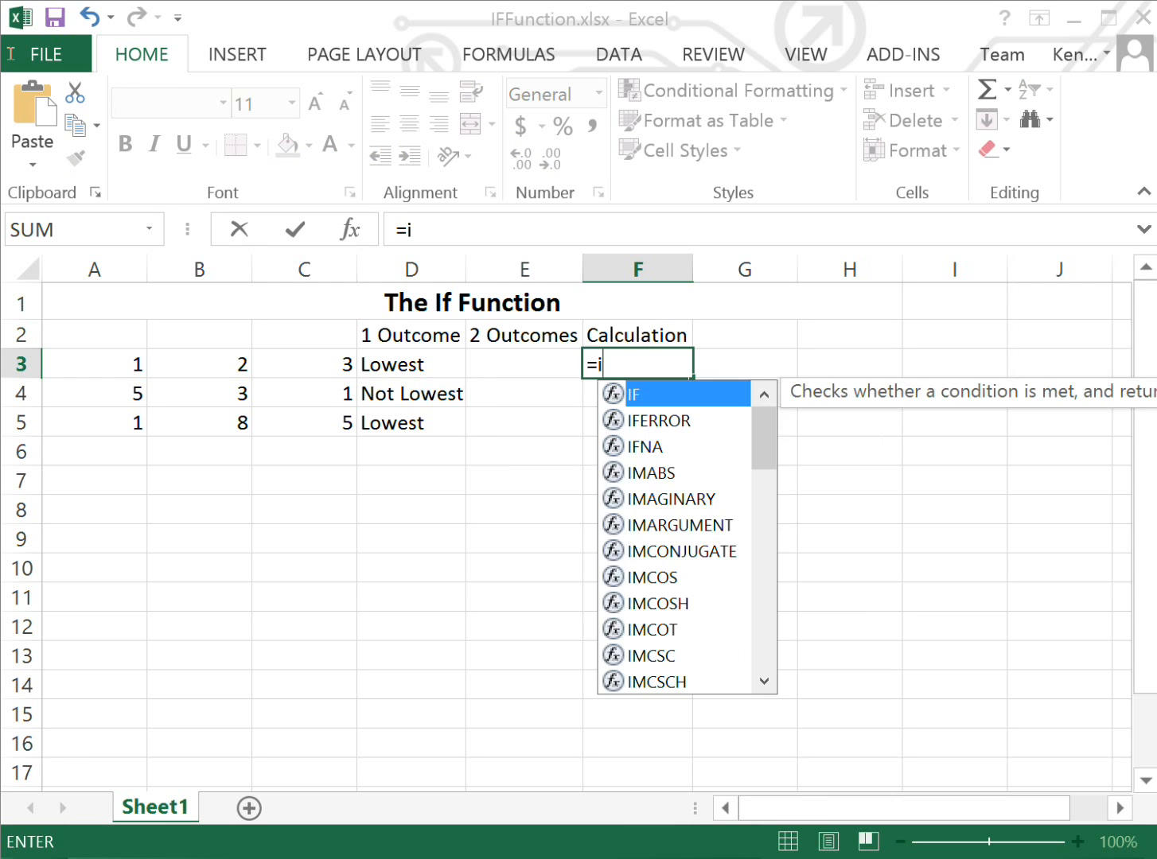
{"action": "type", "text": "f("}
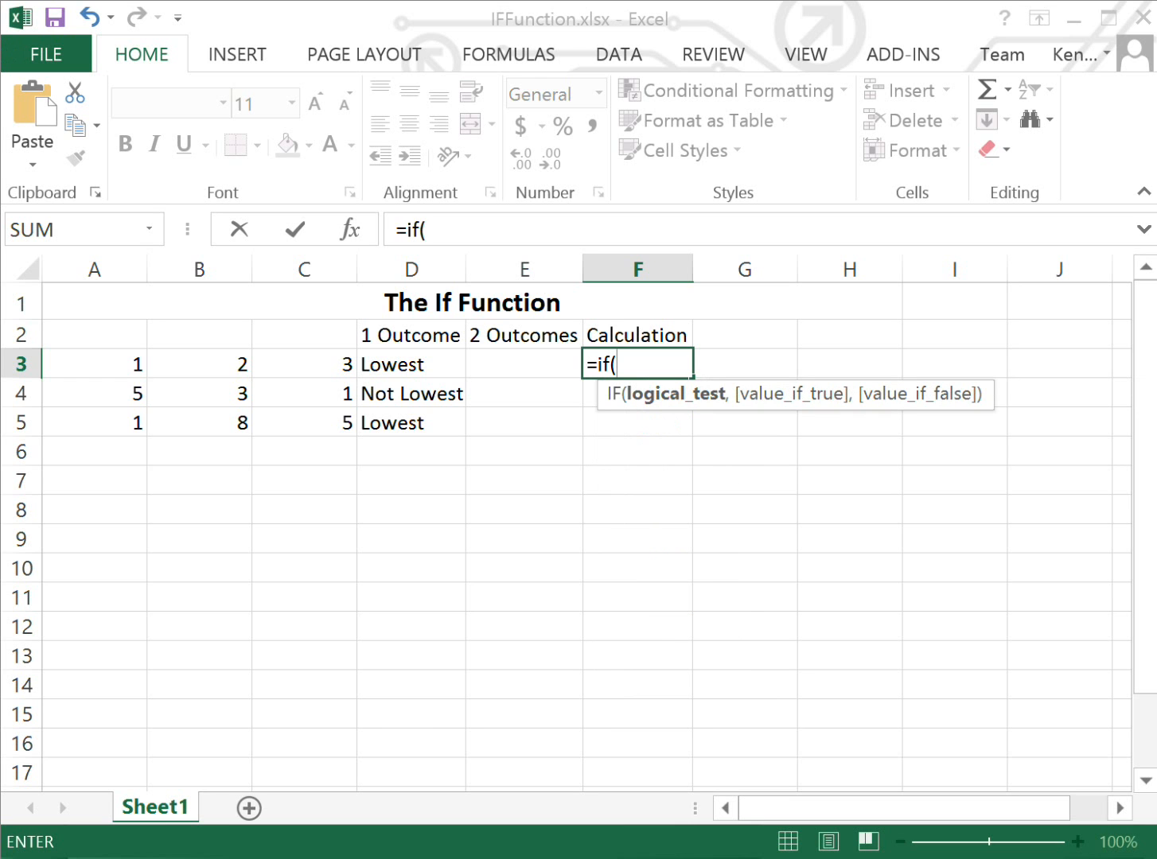
{"action": "left_click", "coordinate": [200, 365]}
{"action": "type", "text": ">"}
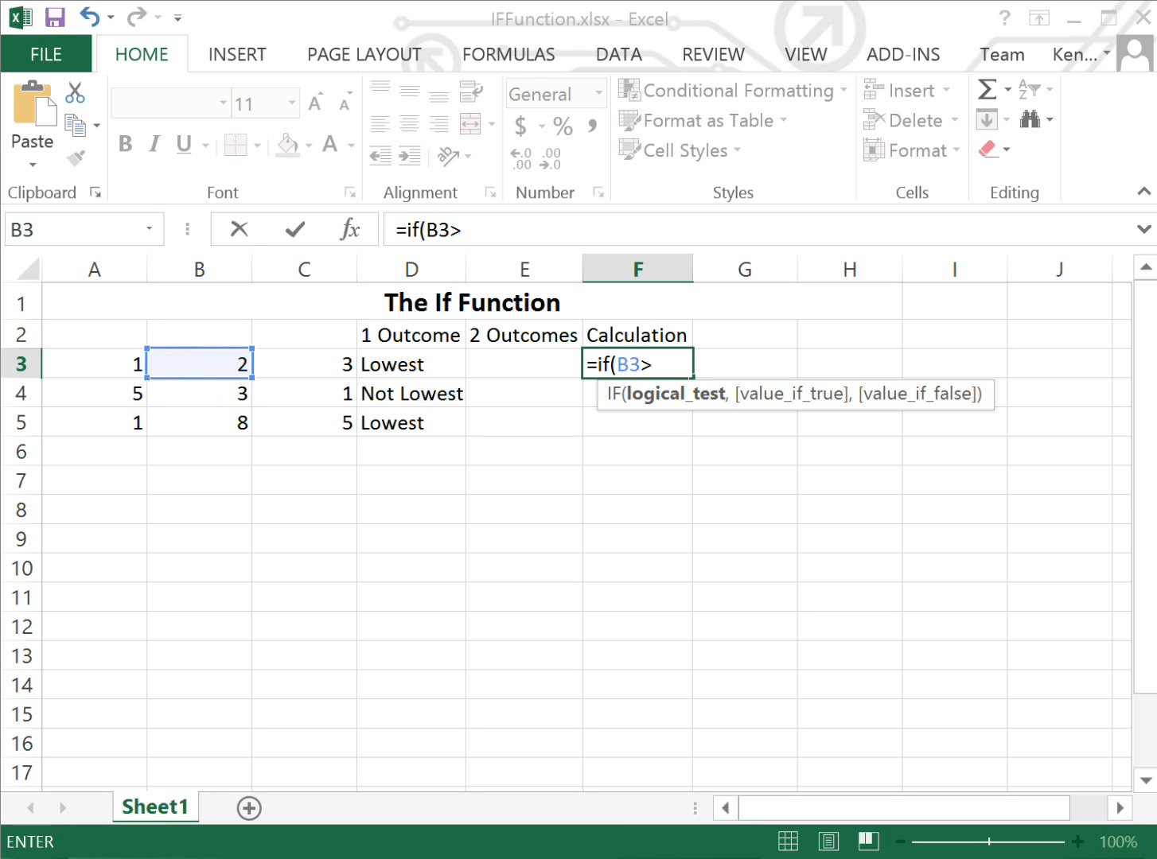
{"action": "left_click", "coordinate": [304, 365]}
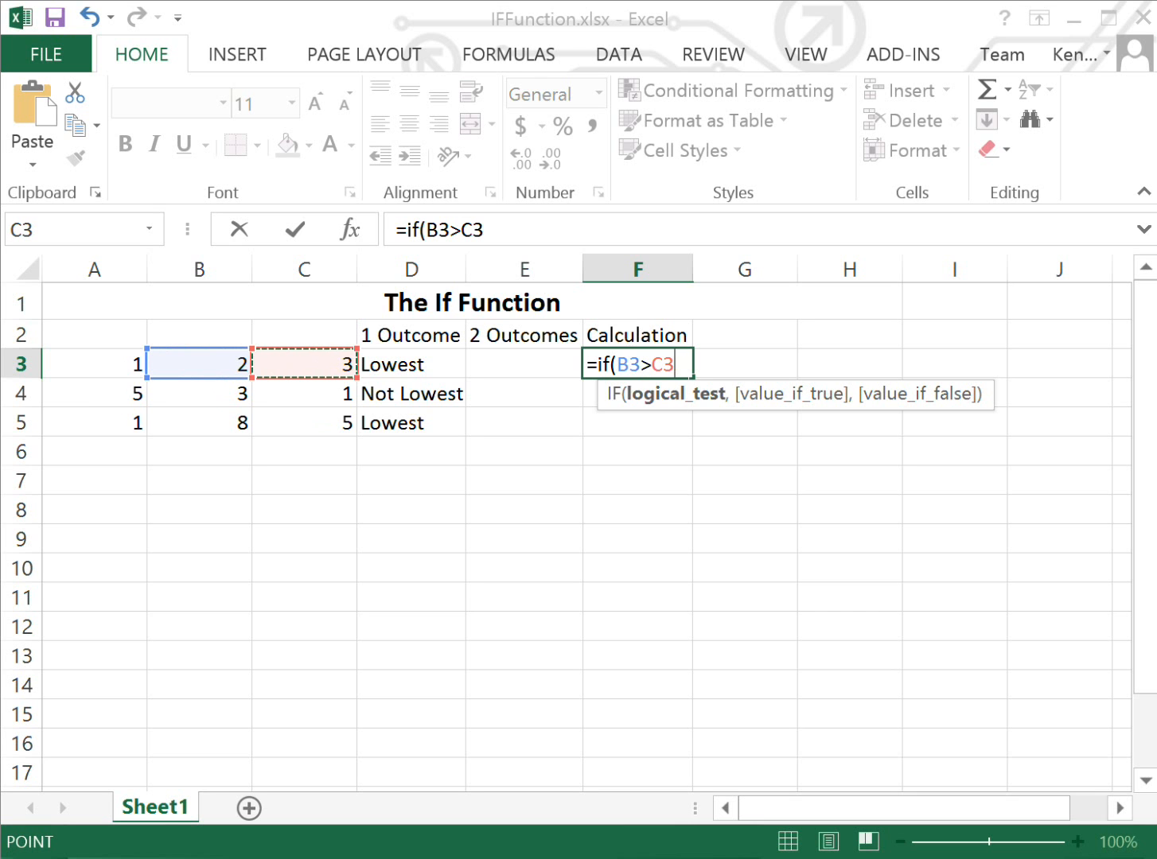
{"action": "type", "text": ","}
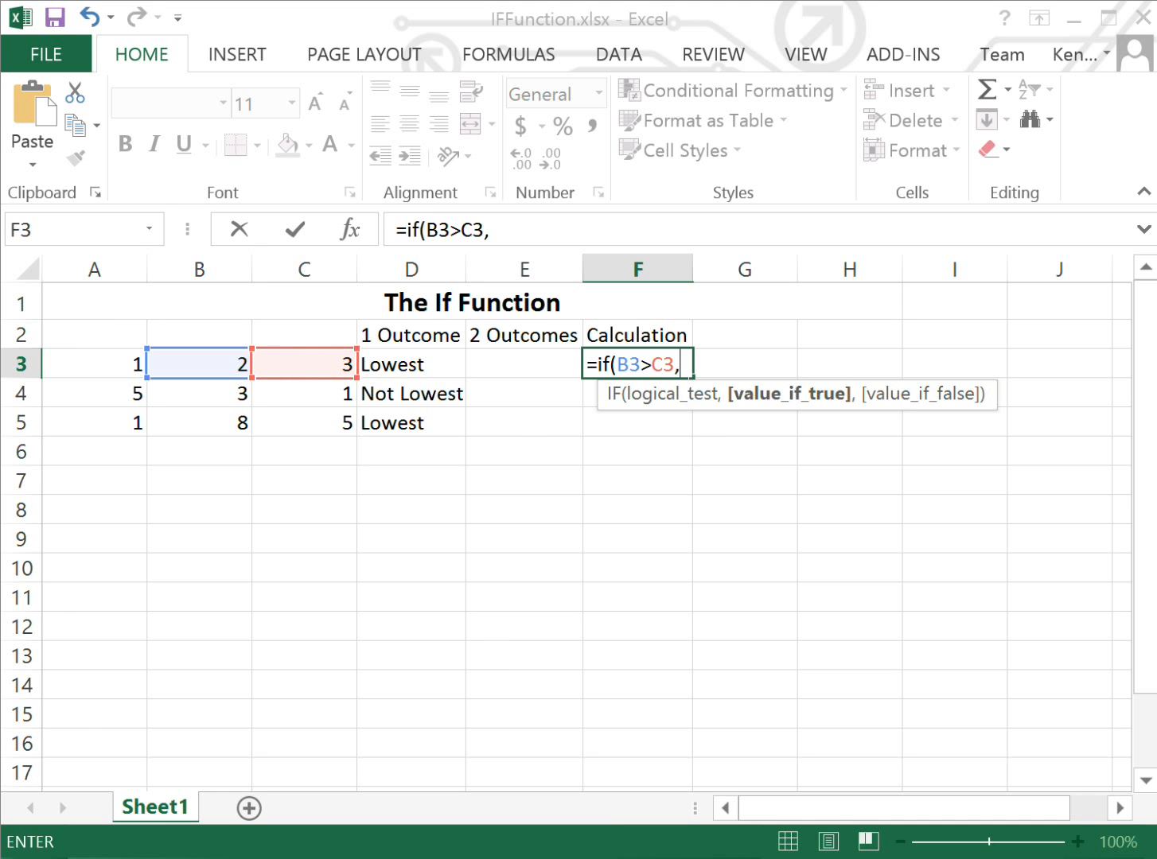
Step: Complete the F3 formula with B3*5 as the value if true and C3*5 as the value if false
{"action": "left_click", "coordinate": [199, 364]}
{"action": "type", "text": "*5"}
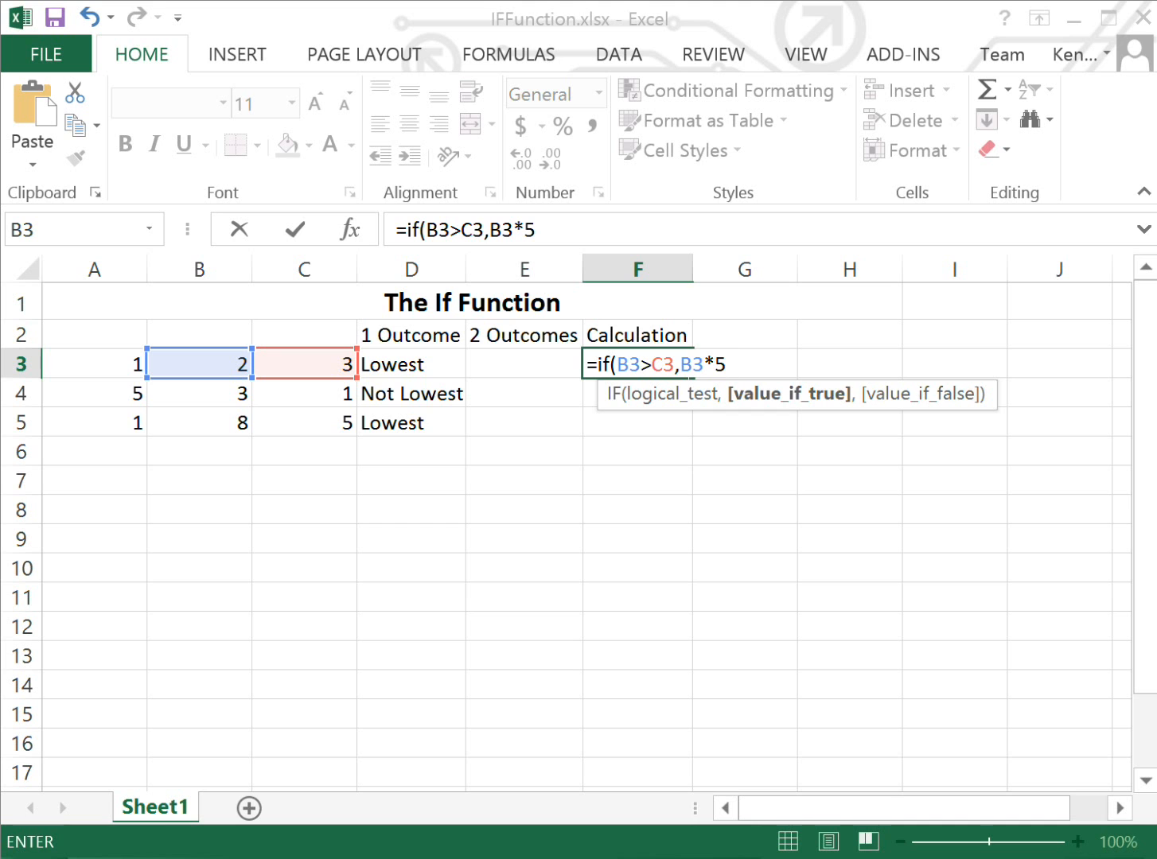
{"action": "type", "text": ","}
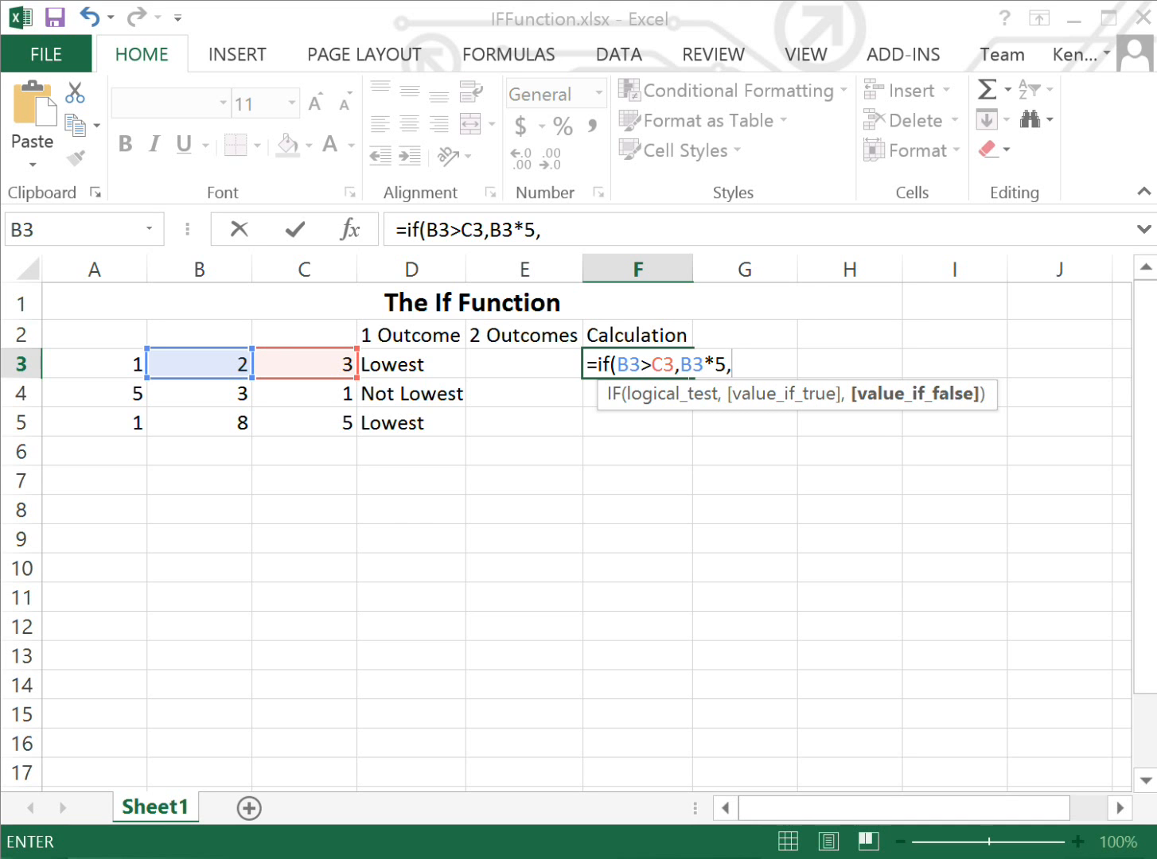
{"action": "left_click", "coordinate": [304, 363]}
{"action": "type", "text": "*5"}
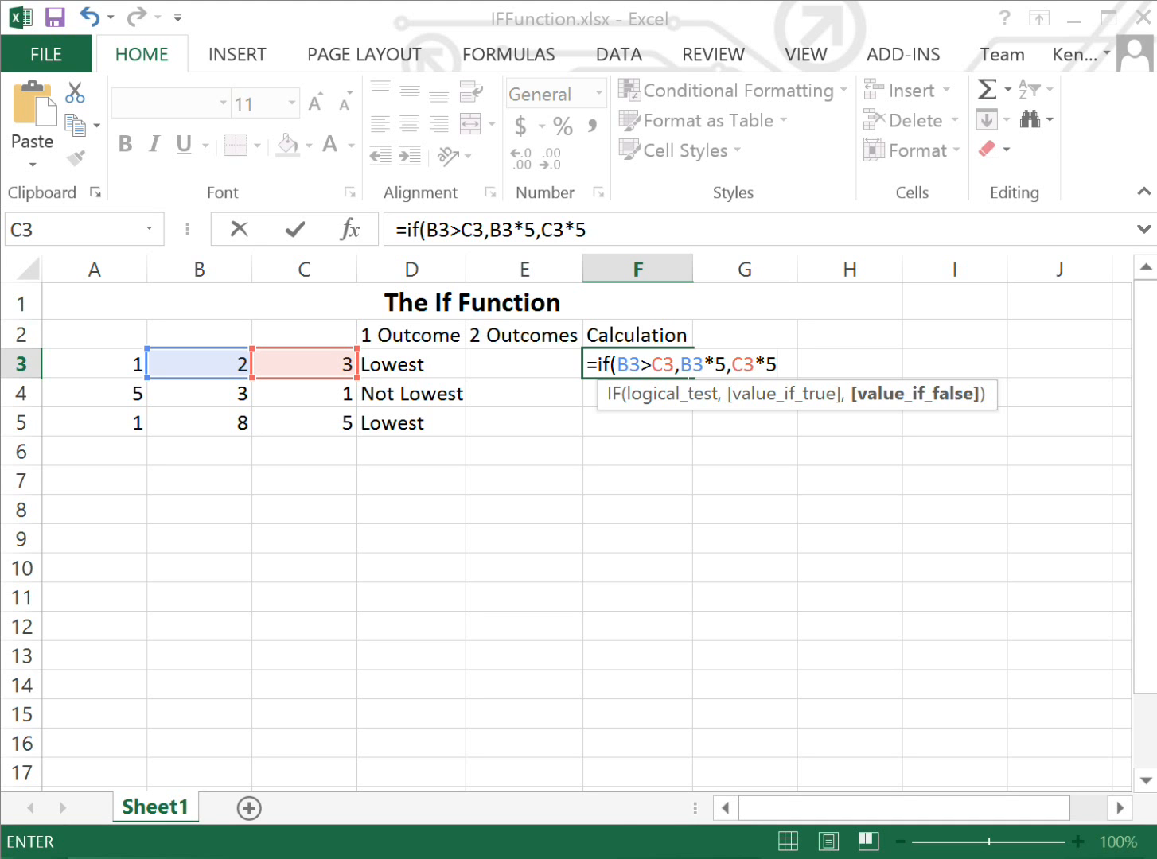
{"action": "type", "text": ")"}
{"action": "key", "text": "Return"}
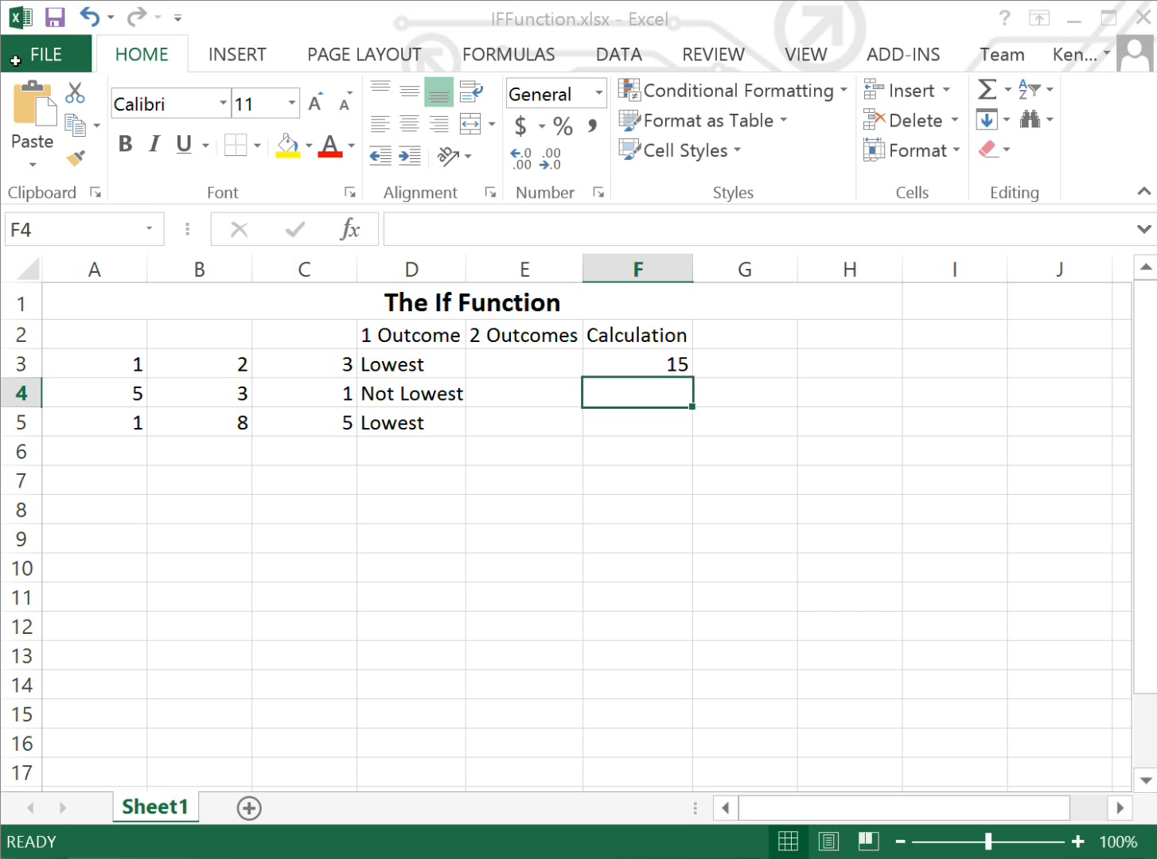
Step: Fill the F3 formula down through F5 and check the copied formulas
{"action": "key", "text": "Up"}
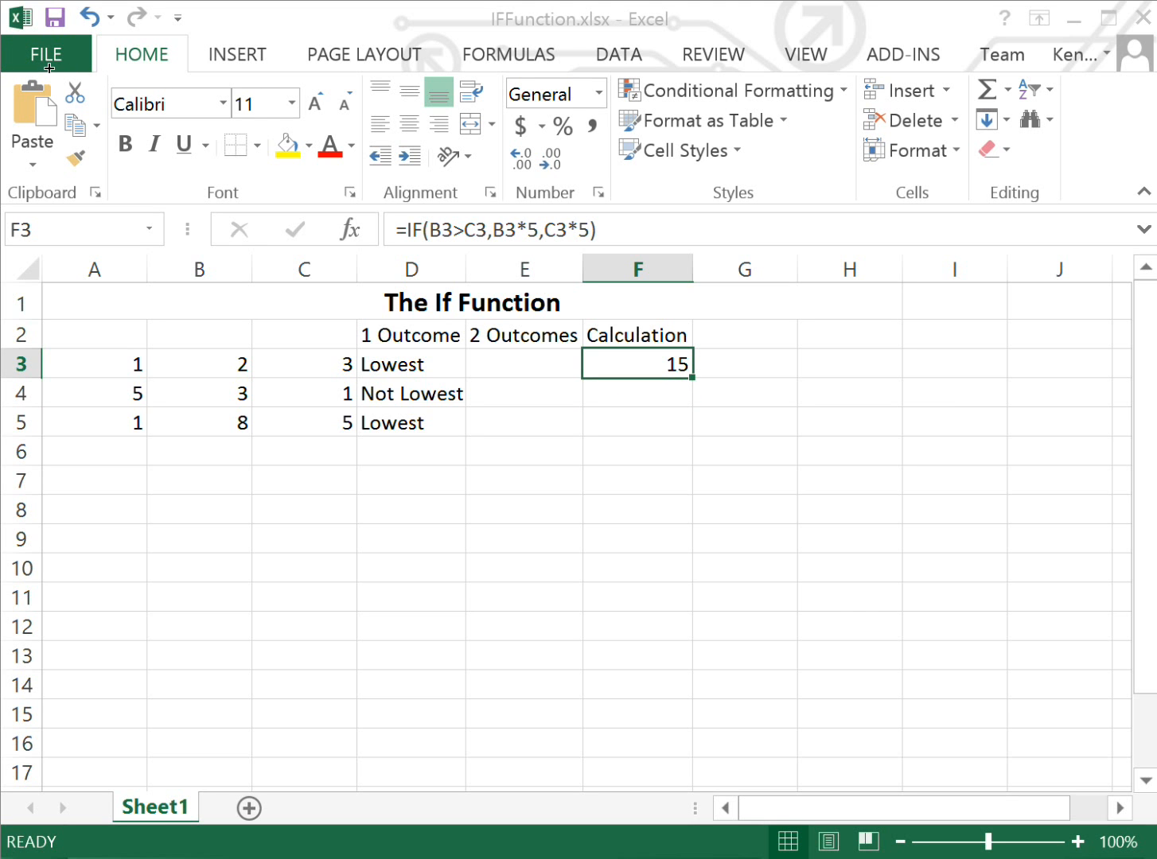
{"action": "left_click_drag", "start_coordinate": [691, 377], "coordinate": [676, 426]}
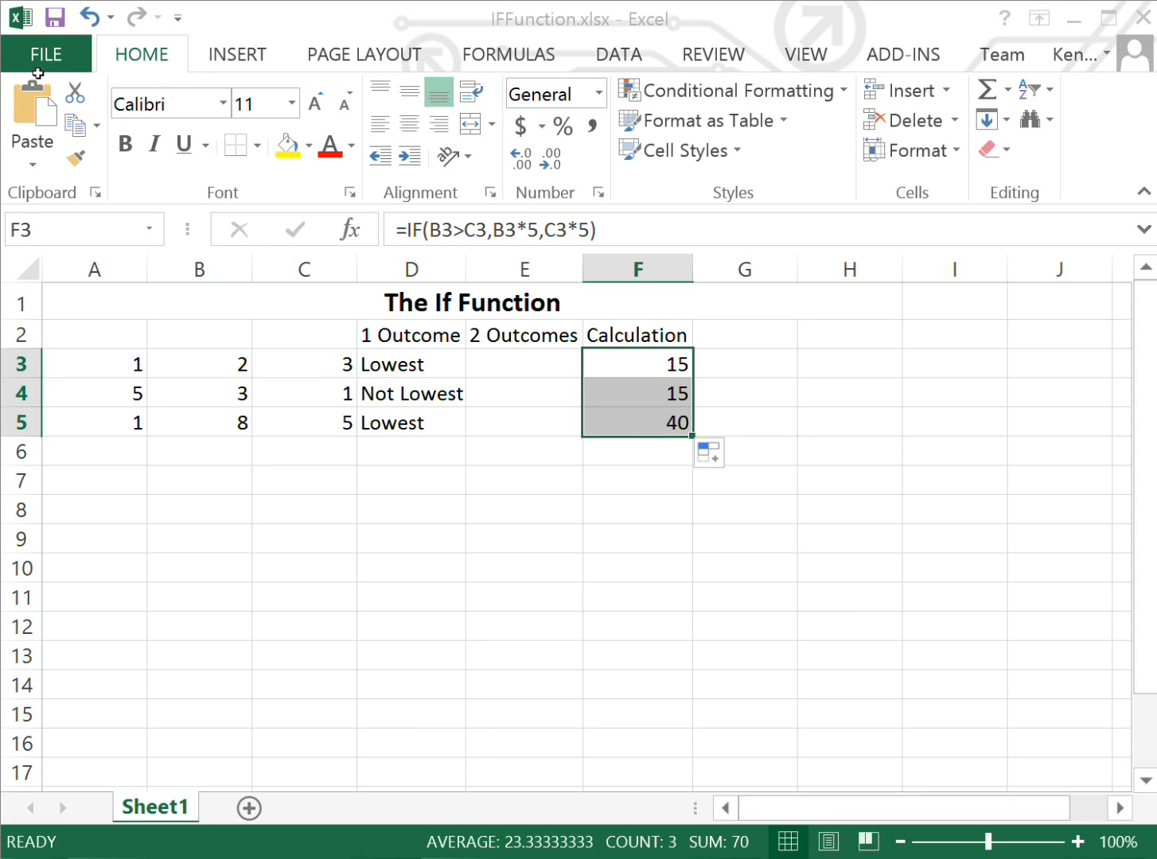
{"action": "key", "text": "Down"}
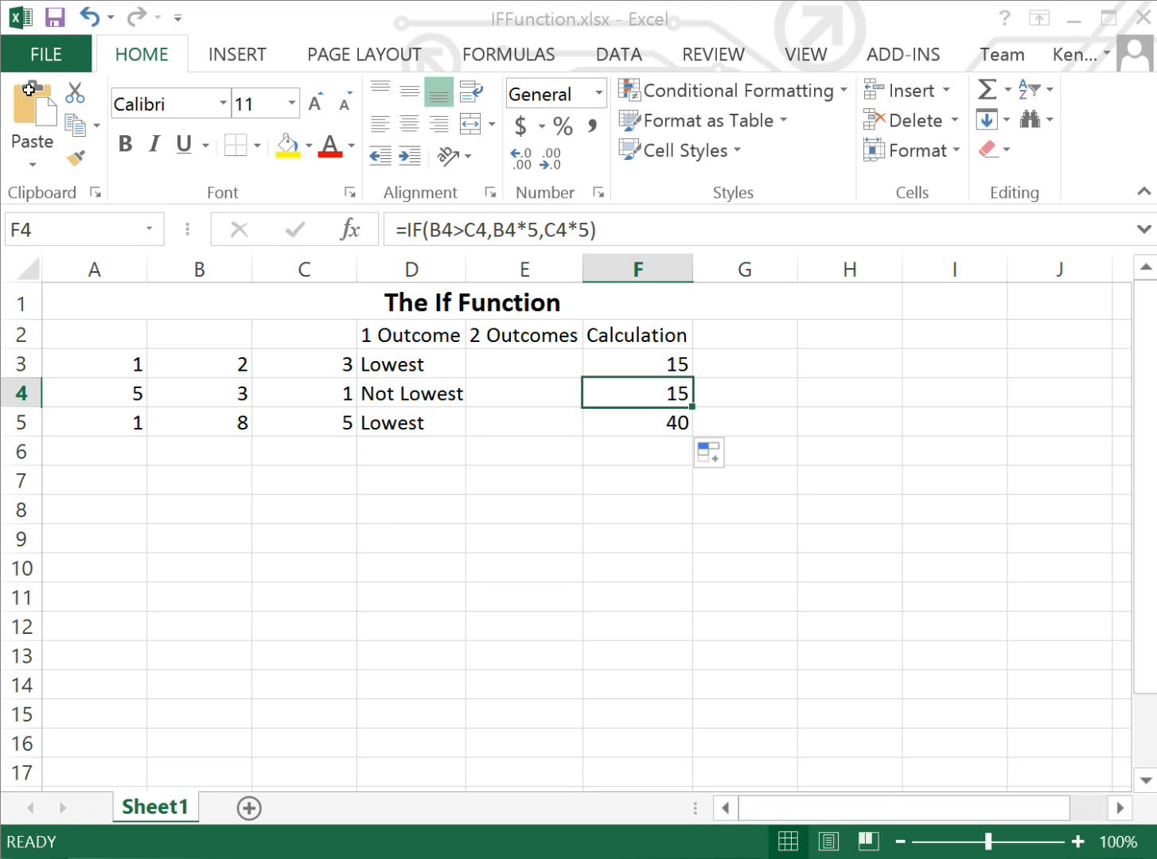
{"action": "key", "text": "Down"}
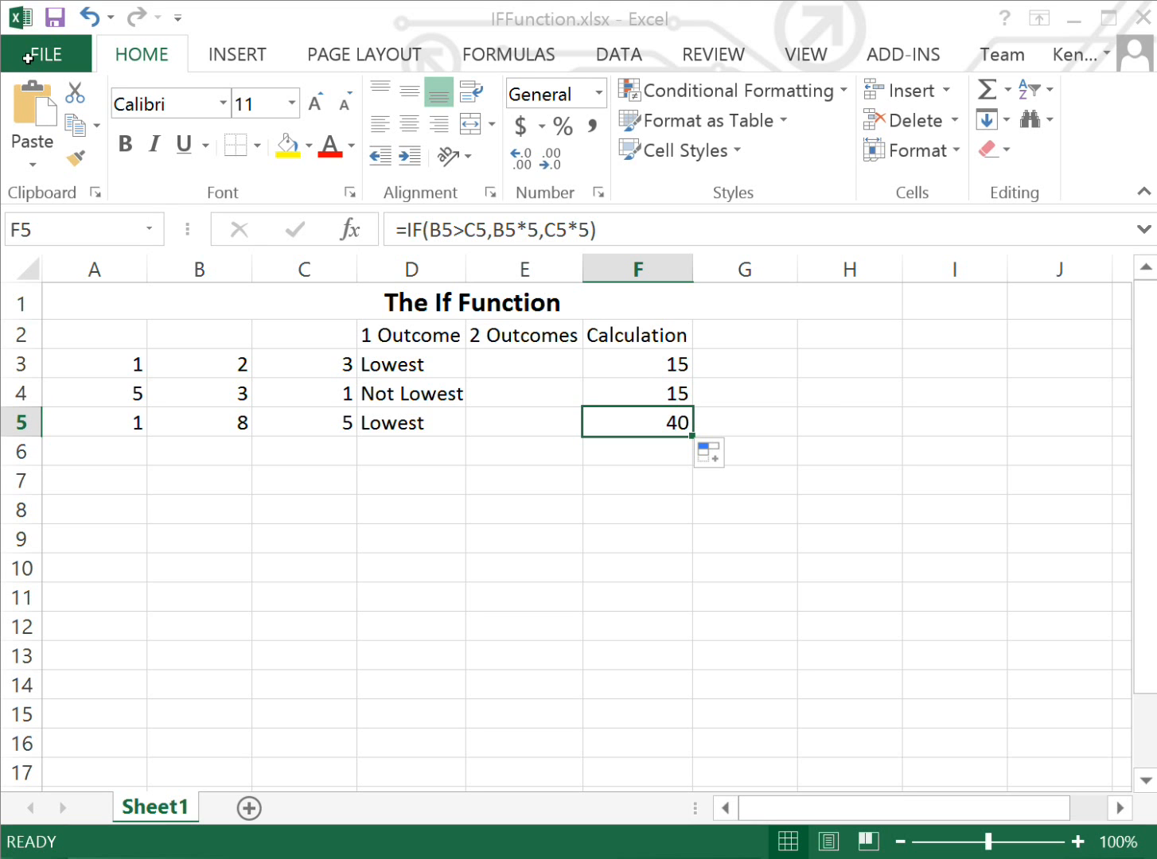
{"action": "key", "text": "Up"}
{"action": "key", "text": "Up"}
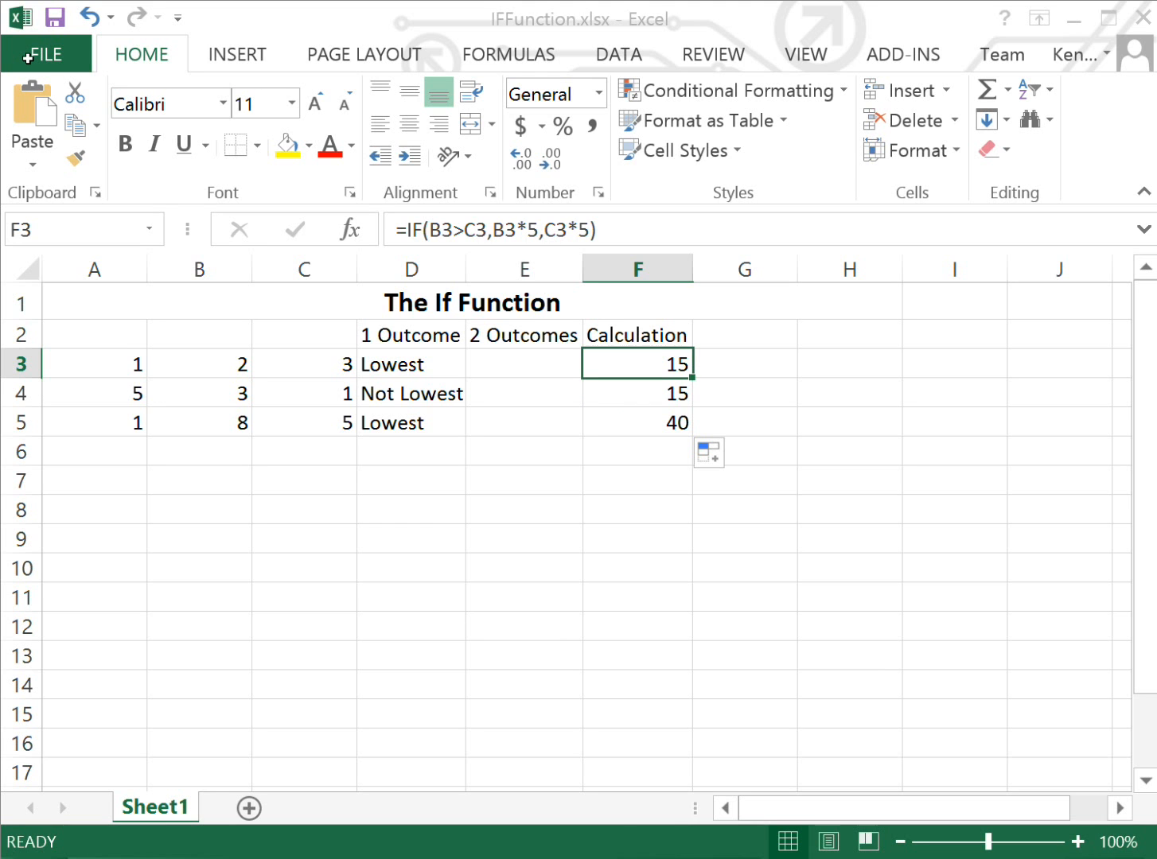
{"action": "key", "text": "Left"}
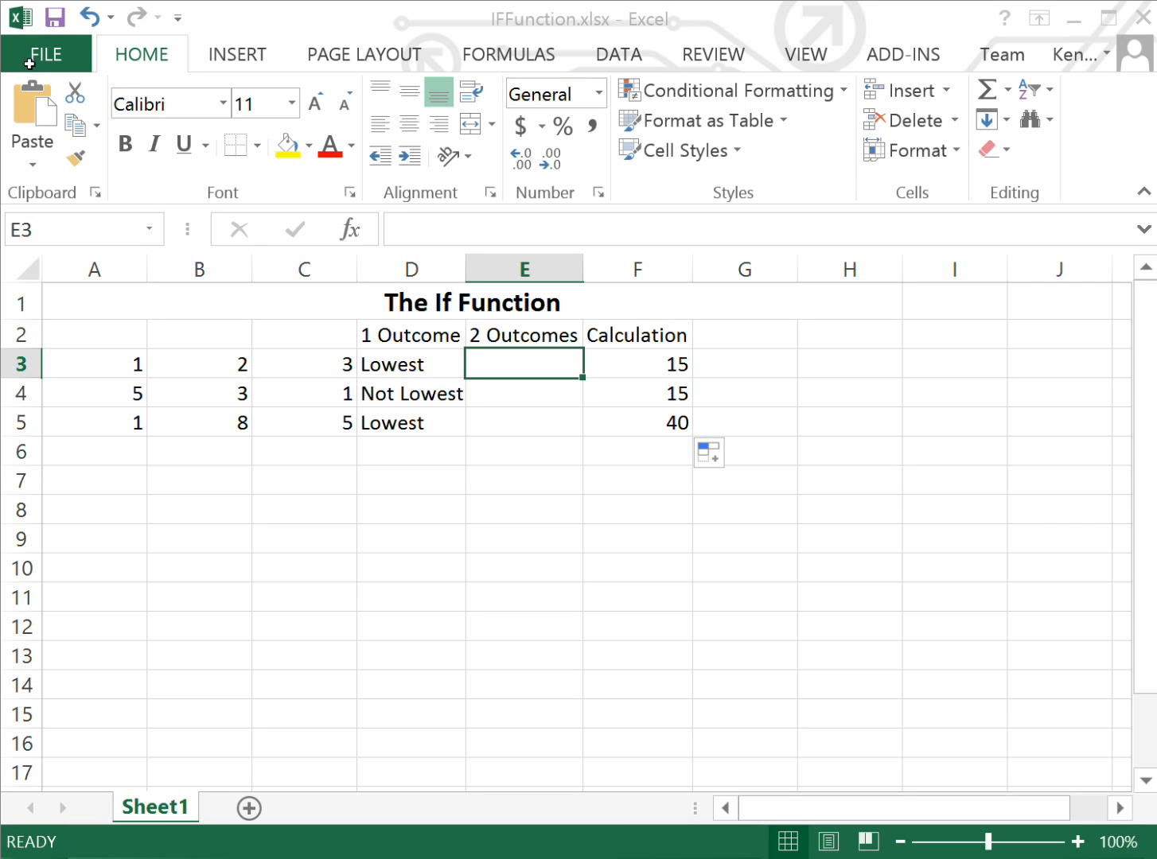
{"action": "double_click", "coordinate": [637, 364]}
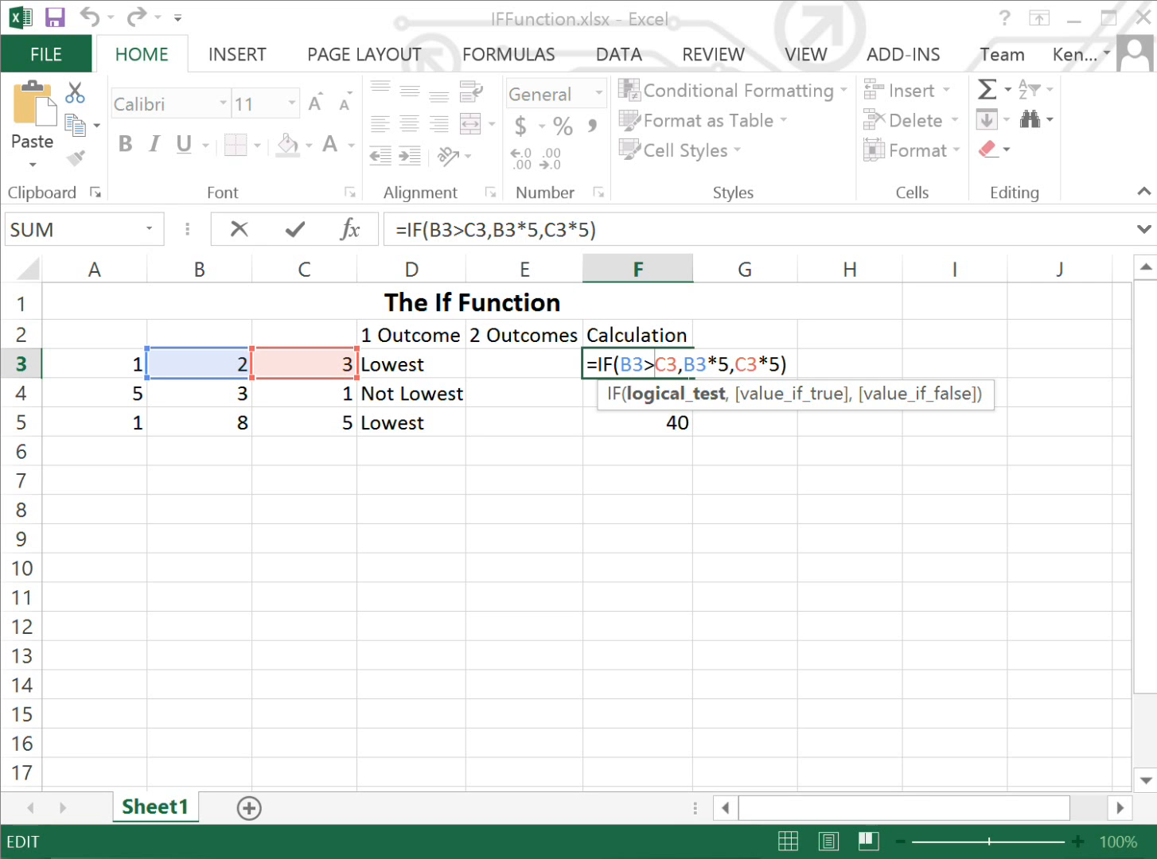
{"action": "left_click", "coordinate": [524, 365]}
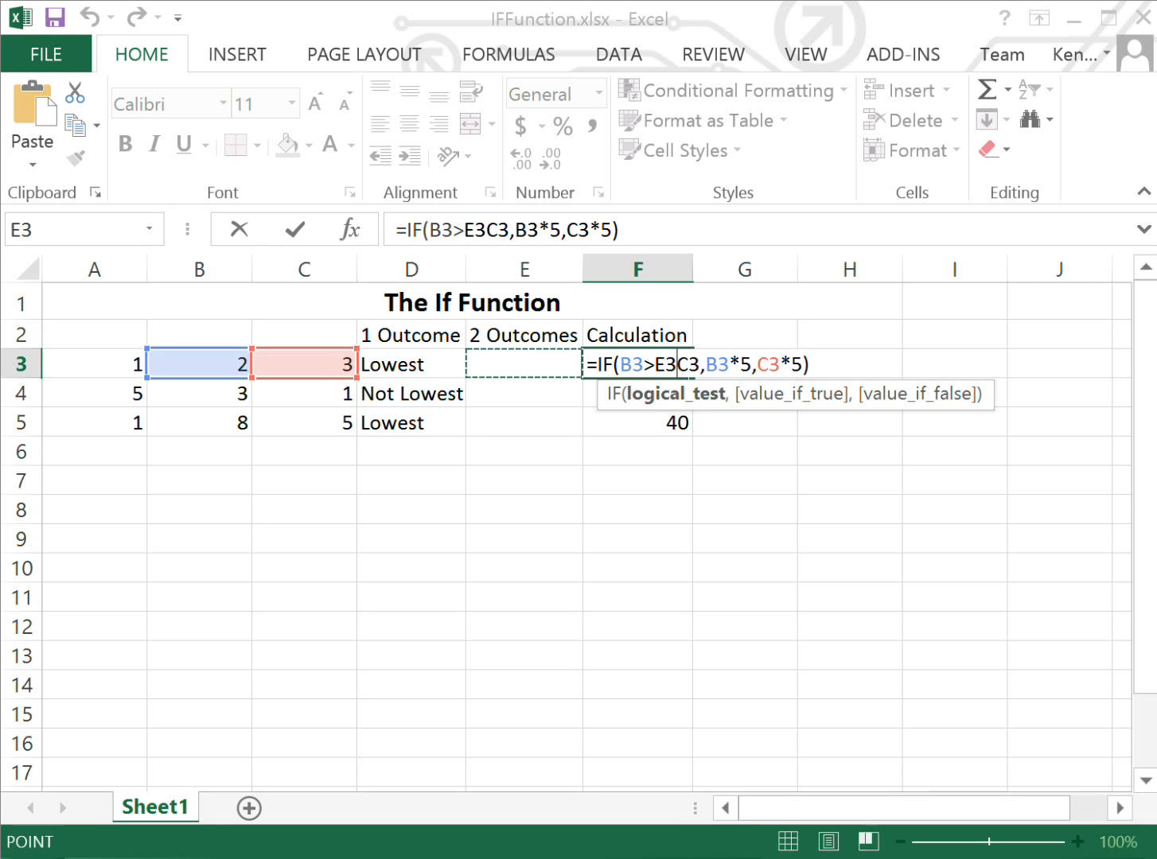
{"action": "key", "text": "Escape"}
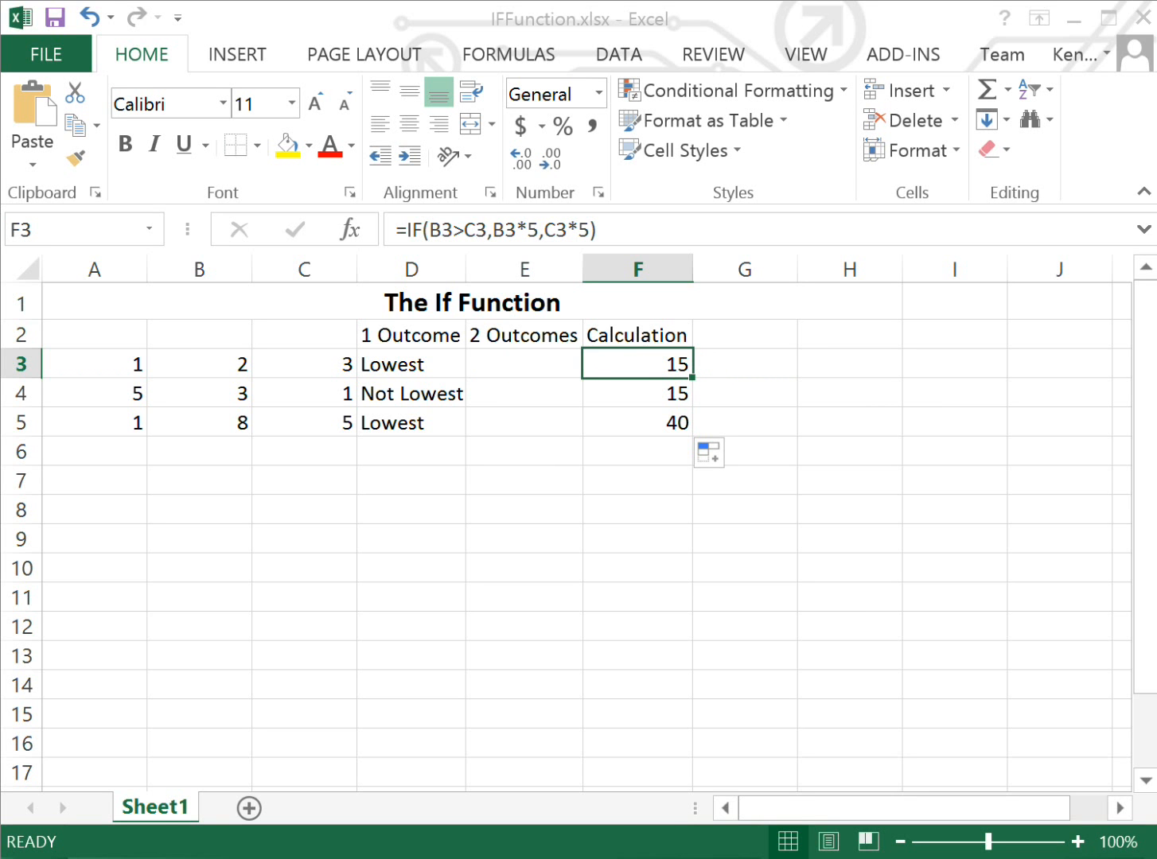
Step: Start an IF formula in E3 of the 2 Outcomes column with the logical test A3>B3
{"action": "left_click", "coordinate": [525, 364]}
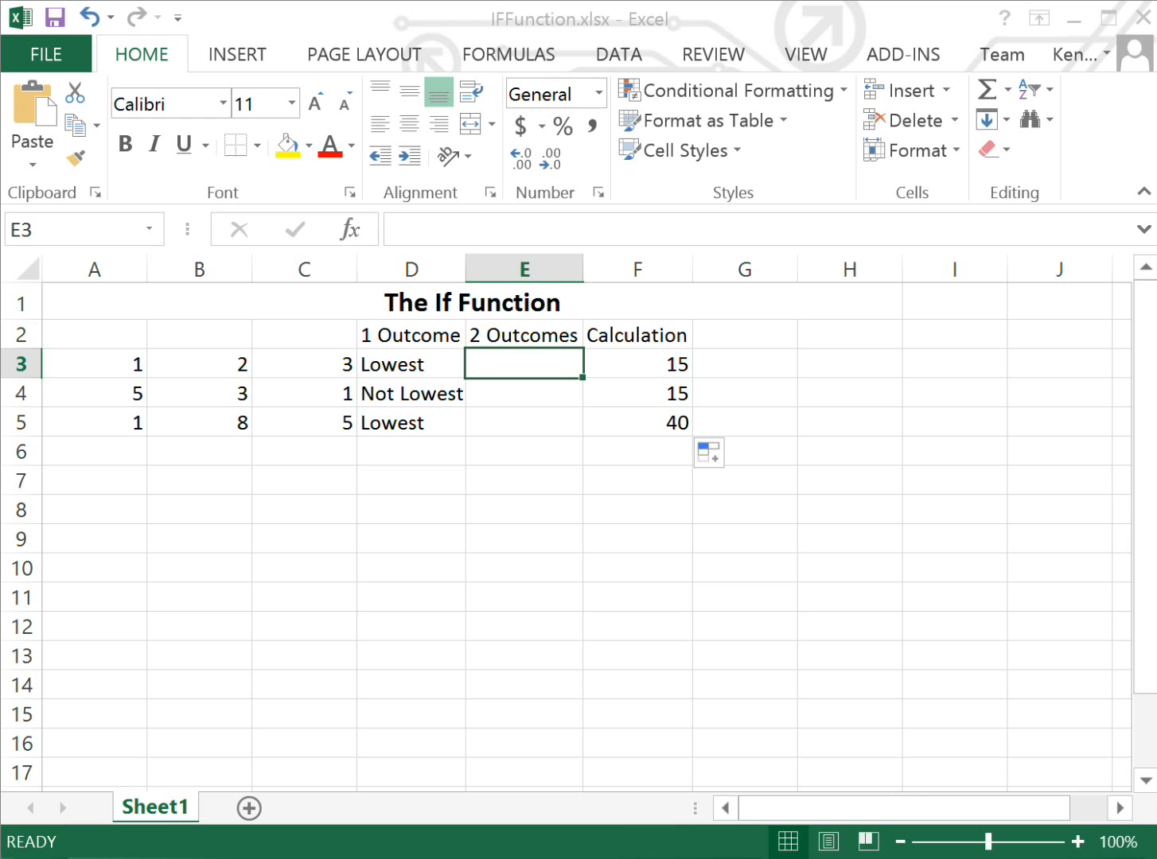
{"action": "type", "text": "="}
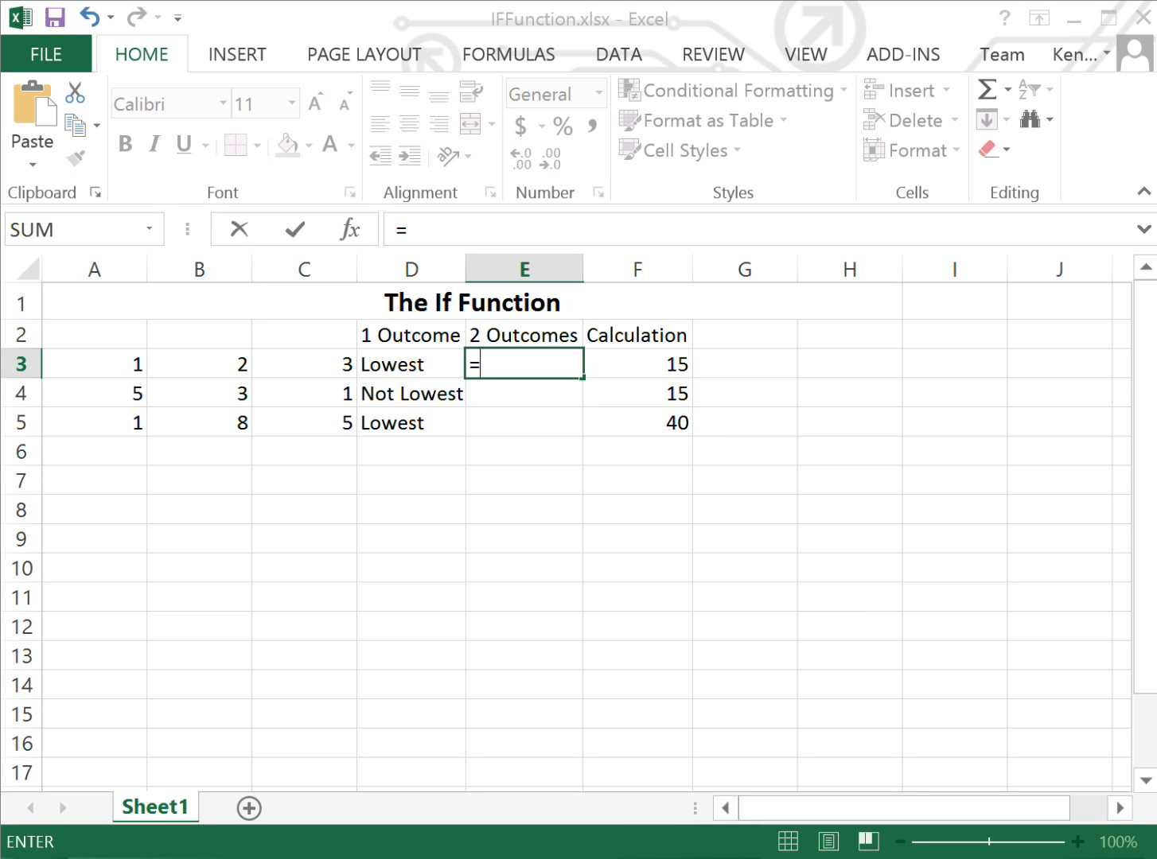
{"action": "type", "text": "if"}
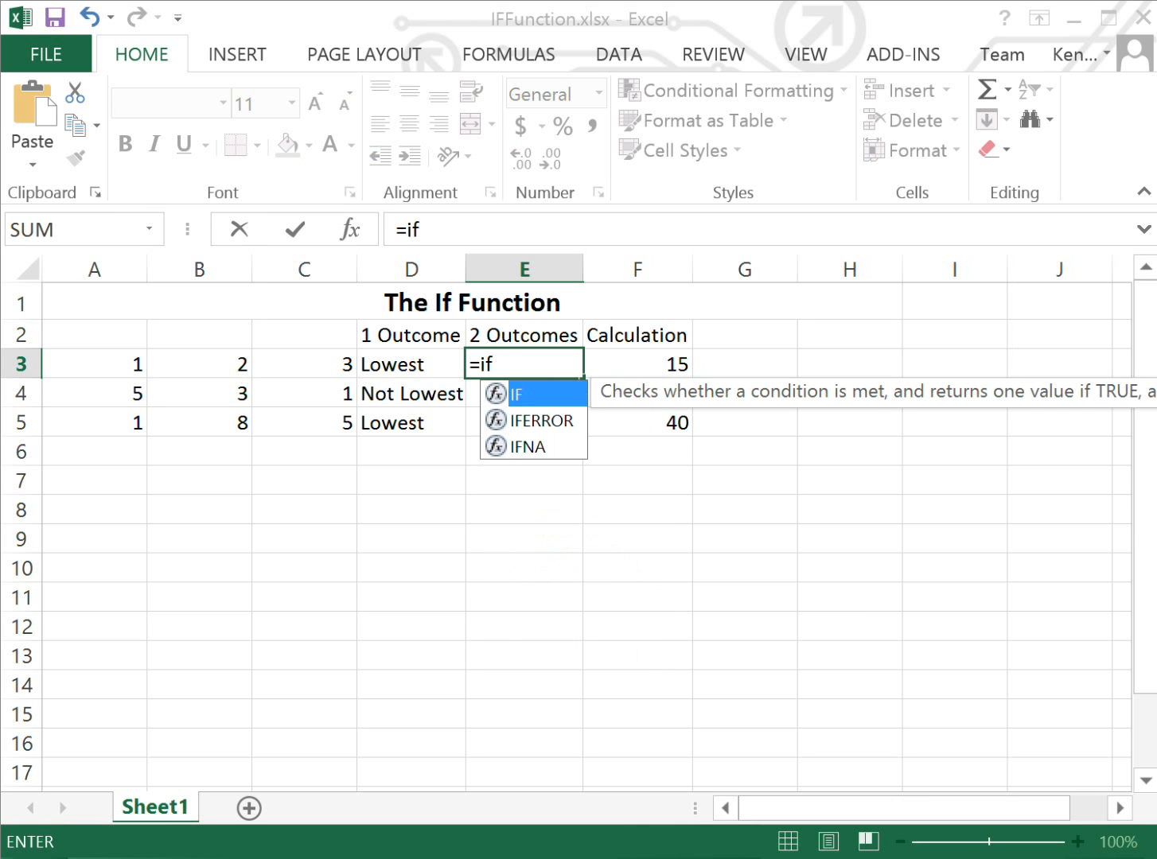
{"action": "type", "text": "("}
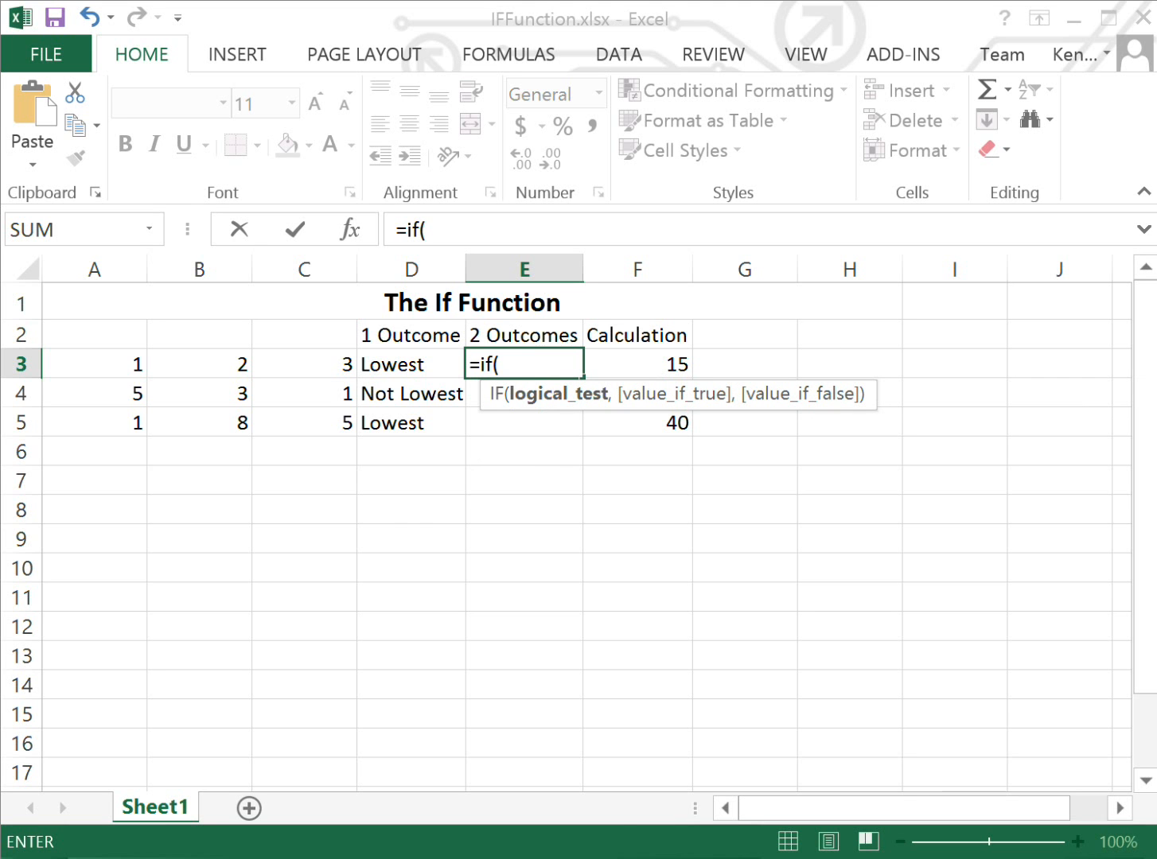
{"action": "left_click", "coordinate": [94, 364]}
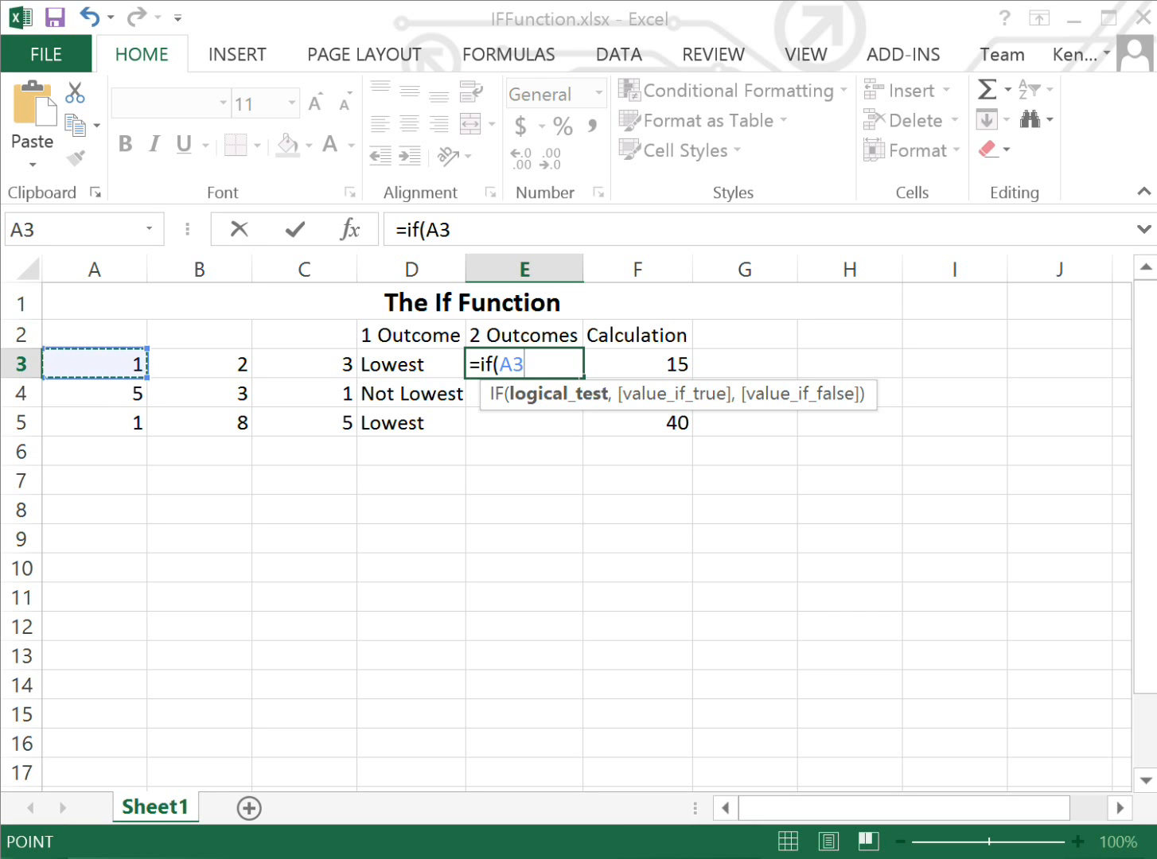
{"action": "type", "text": ">"}
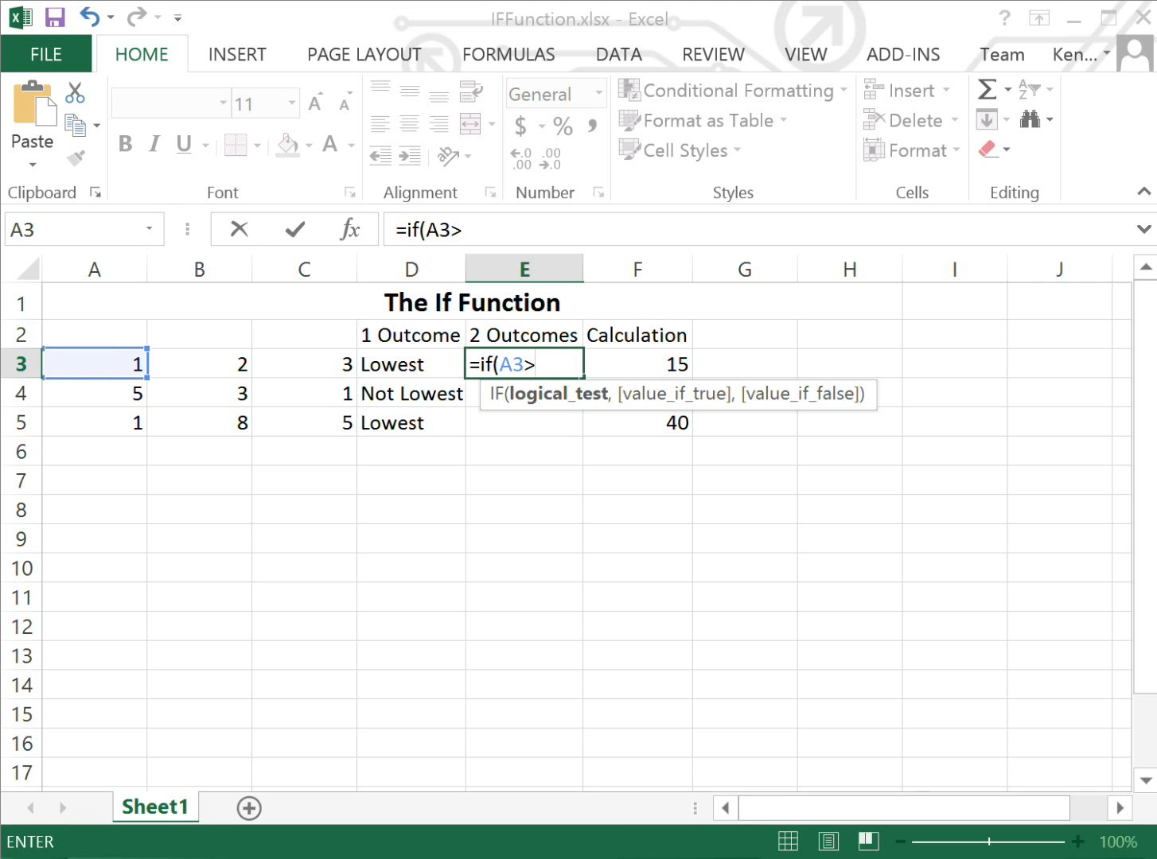
{"action": "left_click", "coordinate": [199, 365]}
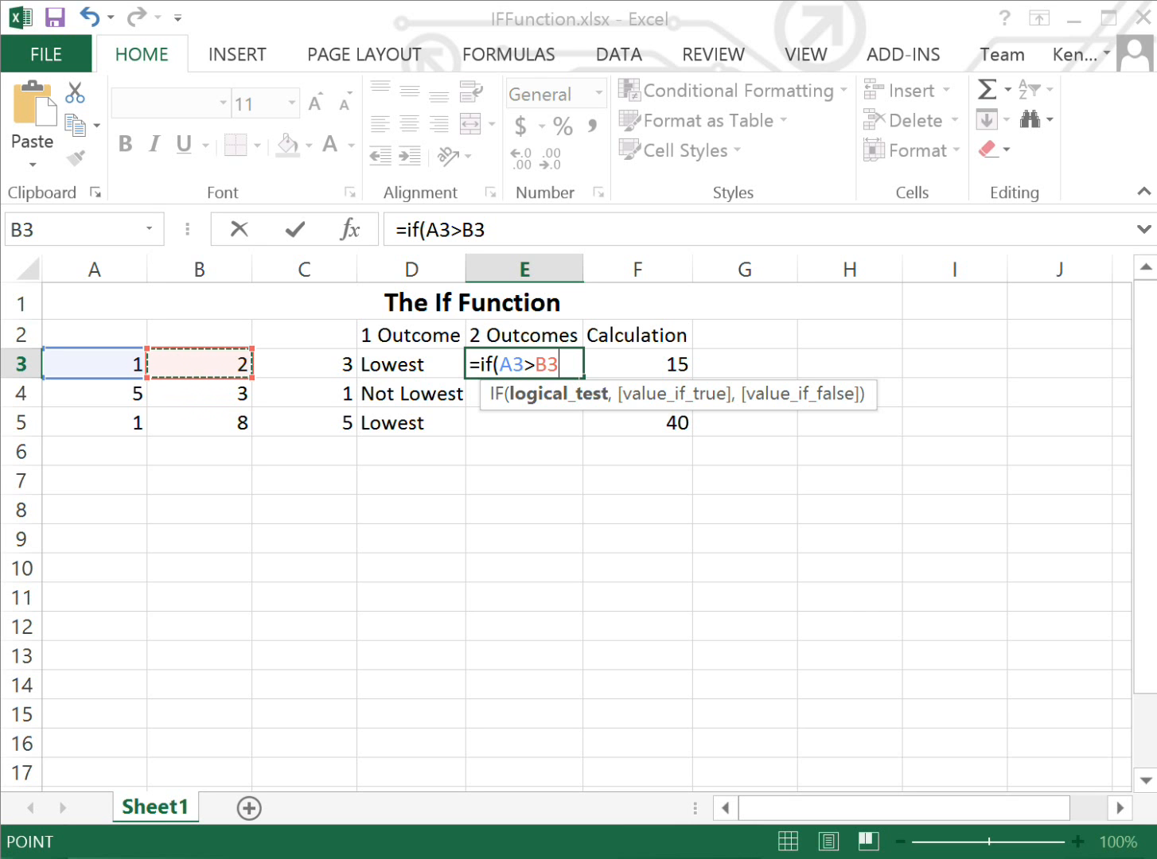
{"action": "type", "text": ","}
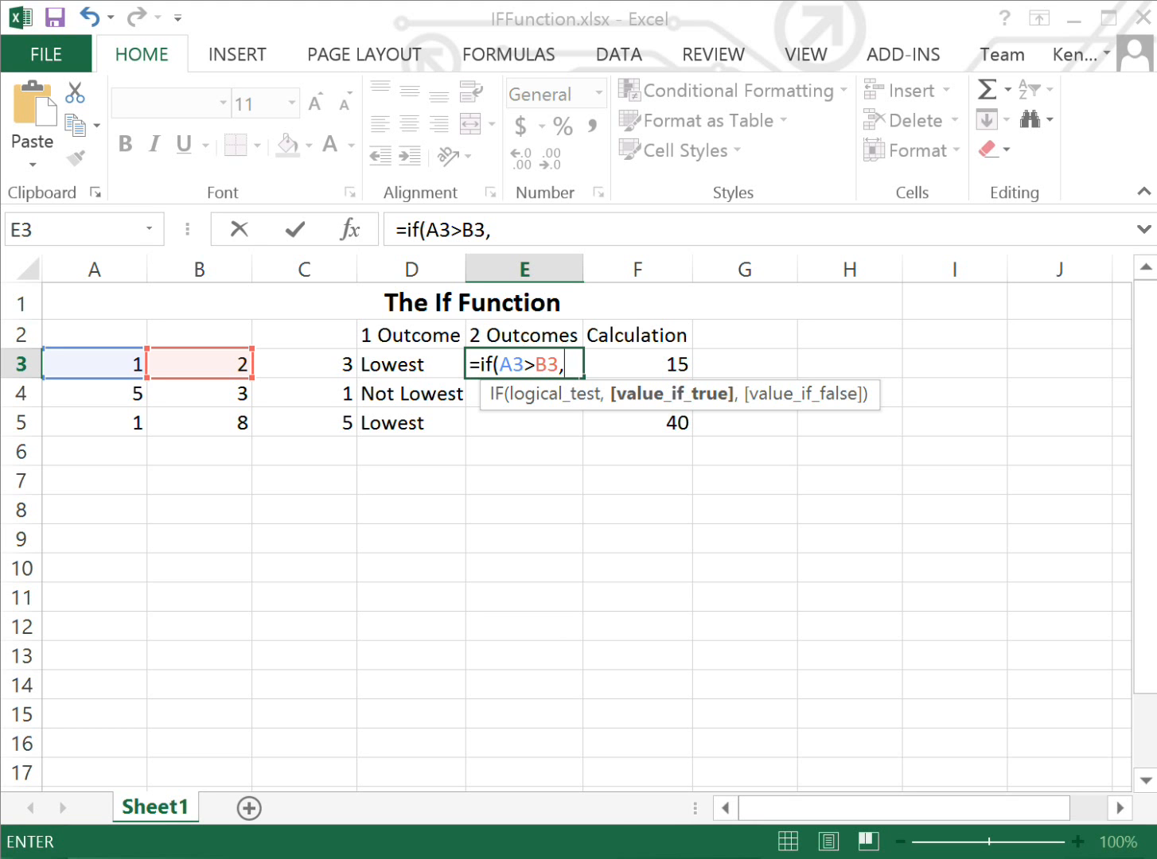
Step: Enter the text "A>B" as the value-if-true argument of the E3 formula
{"action": "type", "text": "\"Gre"}
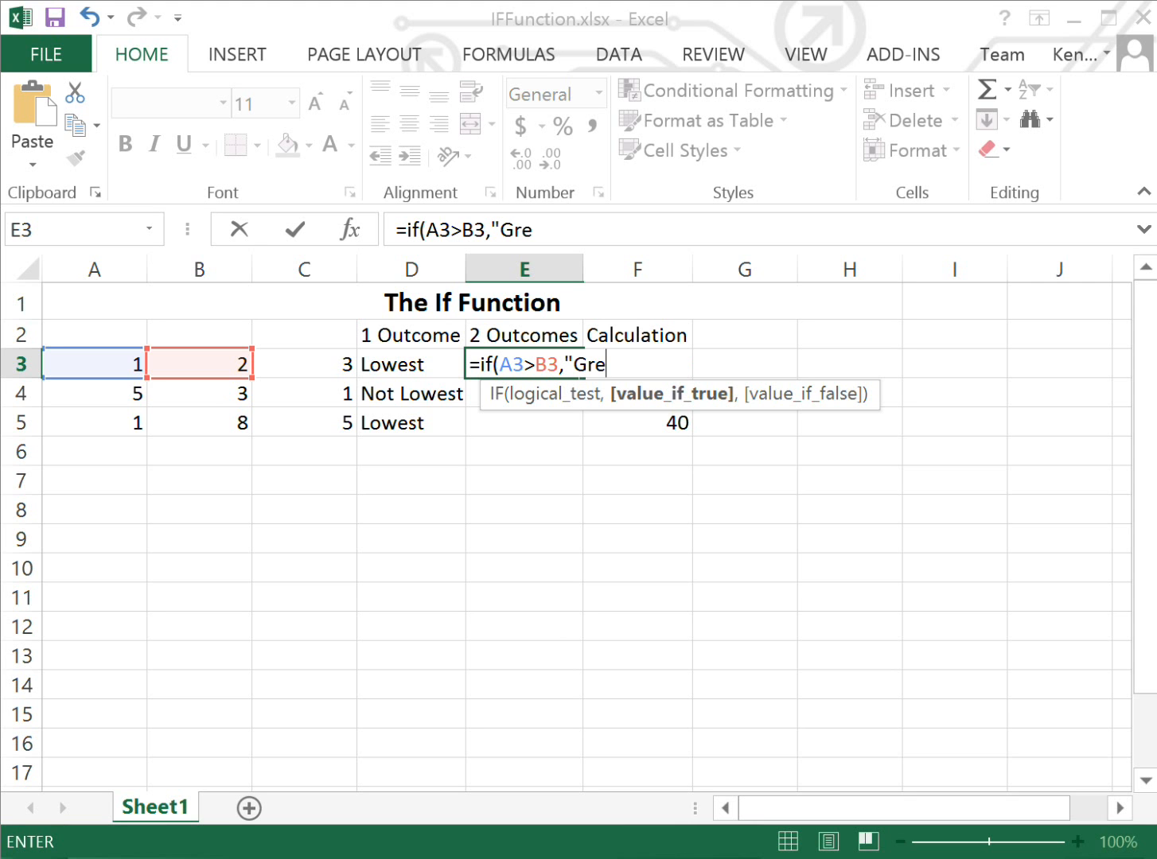
{"action": "type", "text": "ater"}
{"action": "key", "text": "BackSpace"}
{"action": "key", "text": "BackSpace"}
{"action": "key", "text": "BackSpace"}
{"action": "key", "text": "BackSpace"}
{"action": "key", "text": "BackSpace"}
{"action": "key", "text": "BackSpace"}
{"action": "key", "text": "BackSpace"}
{"action": "type", "text": "A"}
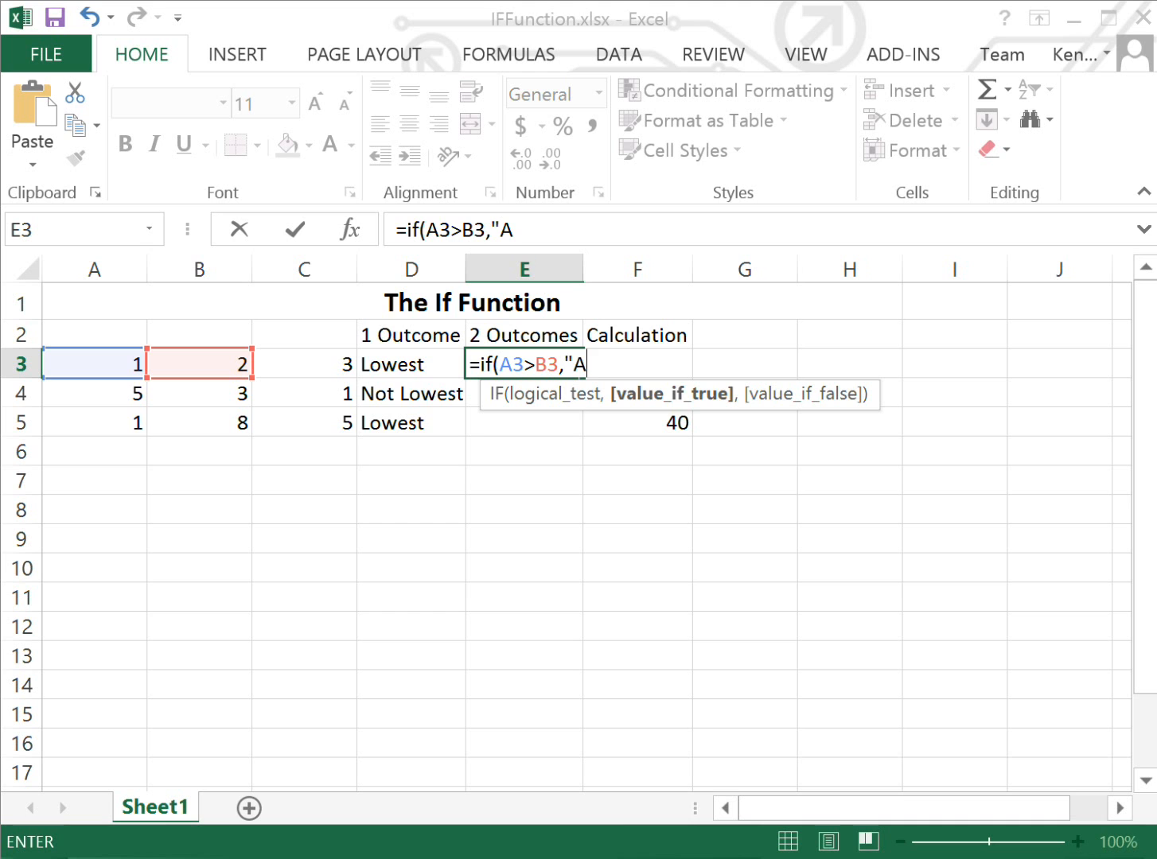
{"action": "type", "text": ">B\","}
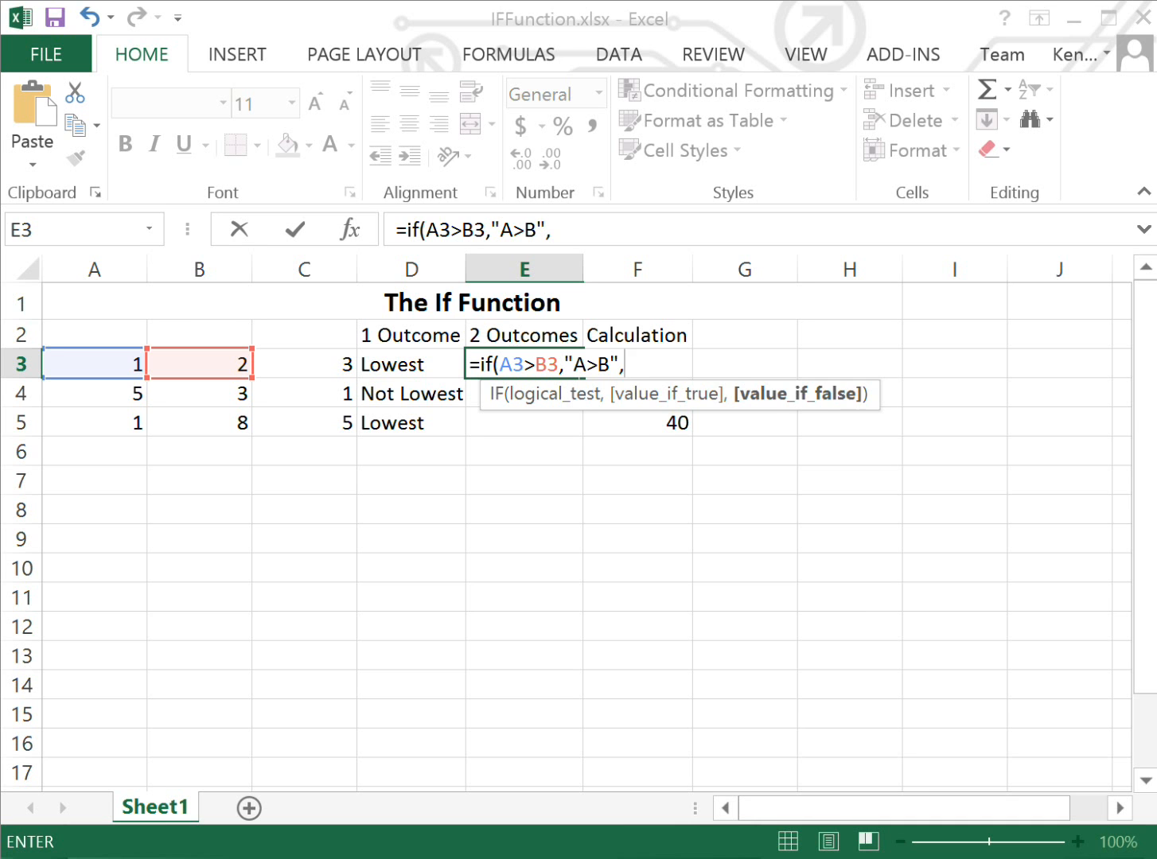
Step: Nest a second IF as the value-if-false argument of the E3 formula, with the logical test A3>C3
{"action": "type", "text": "if("}
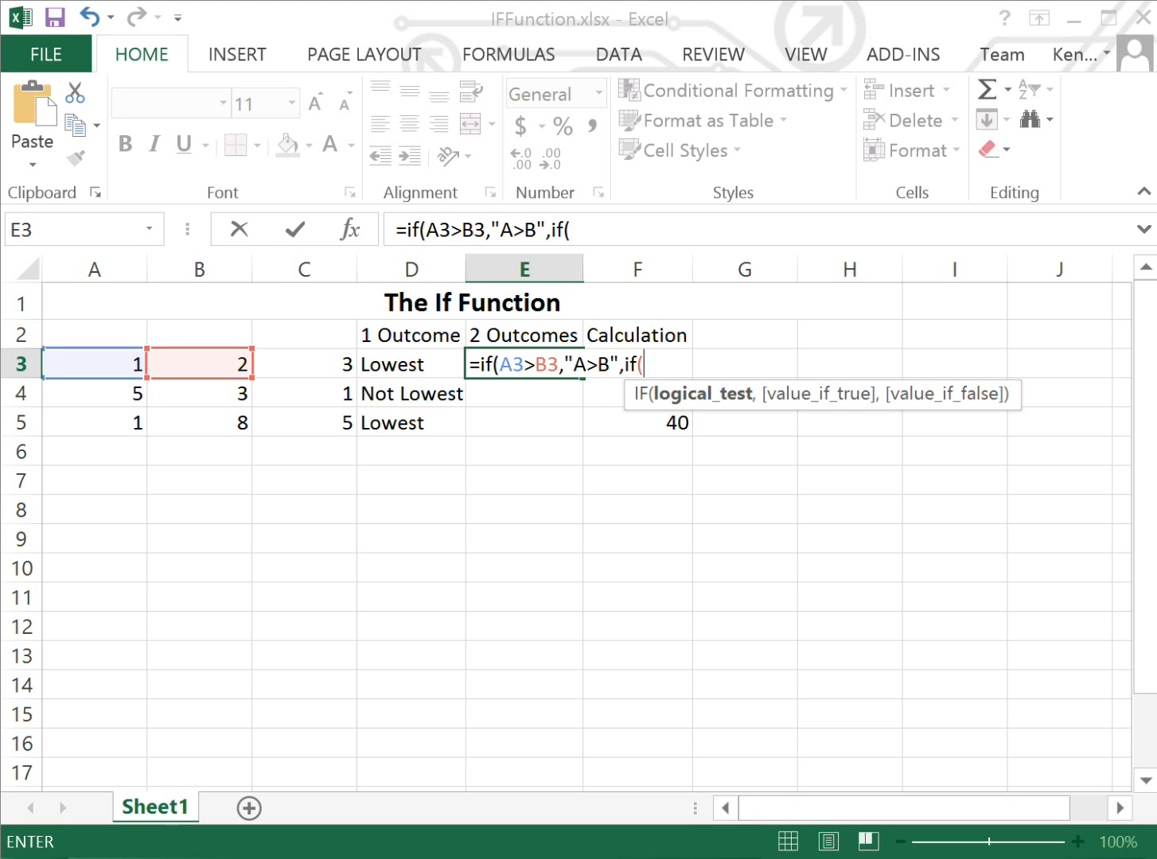
{"action": "left_click", "coordinate": [94, 364]}
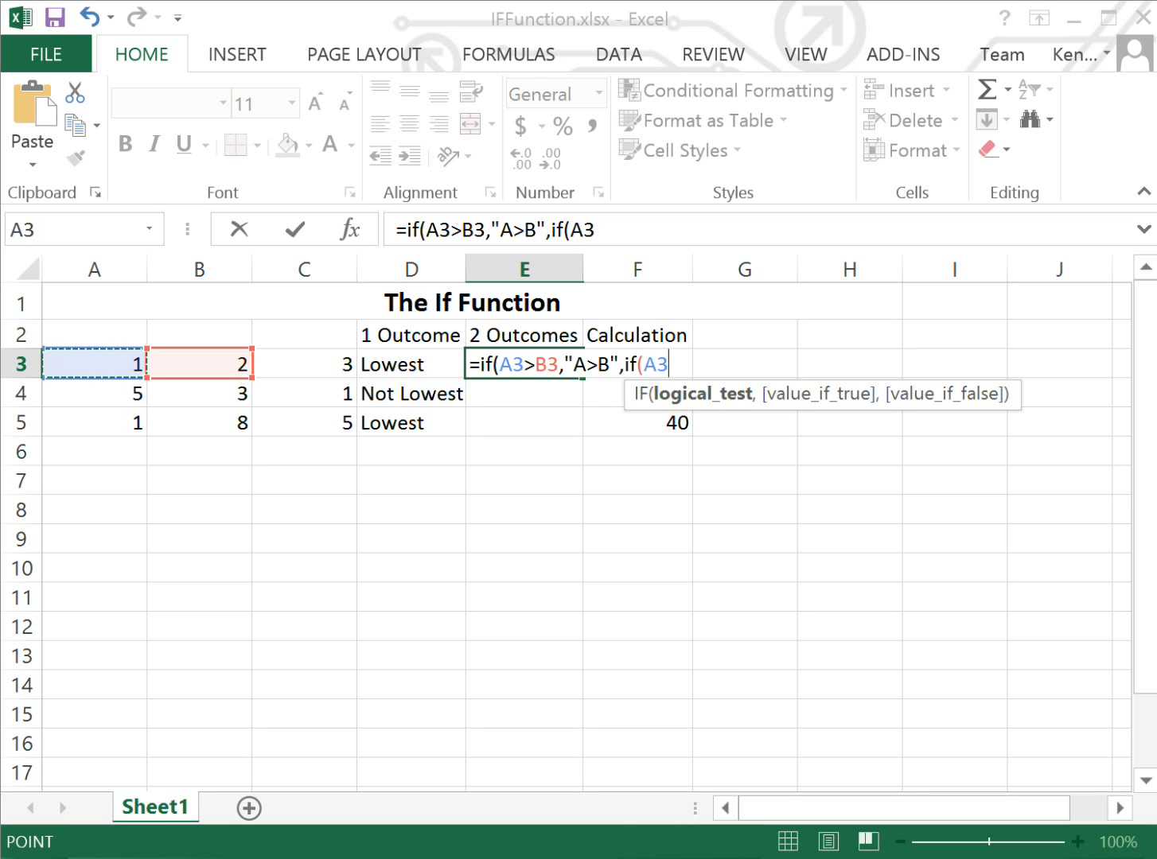
{"action": "type", "text": ">"}
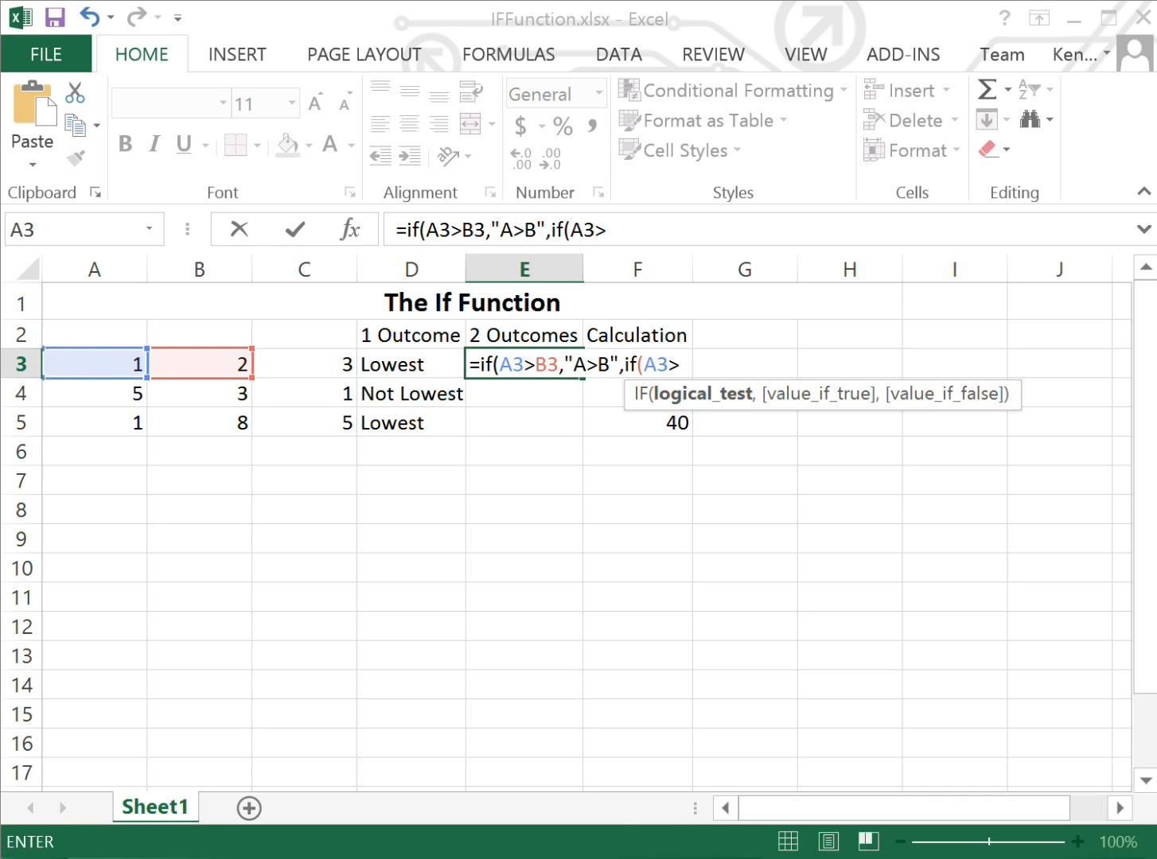
{"action": "left_click", "coordinate": [304, 363]}
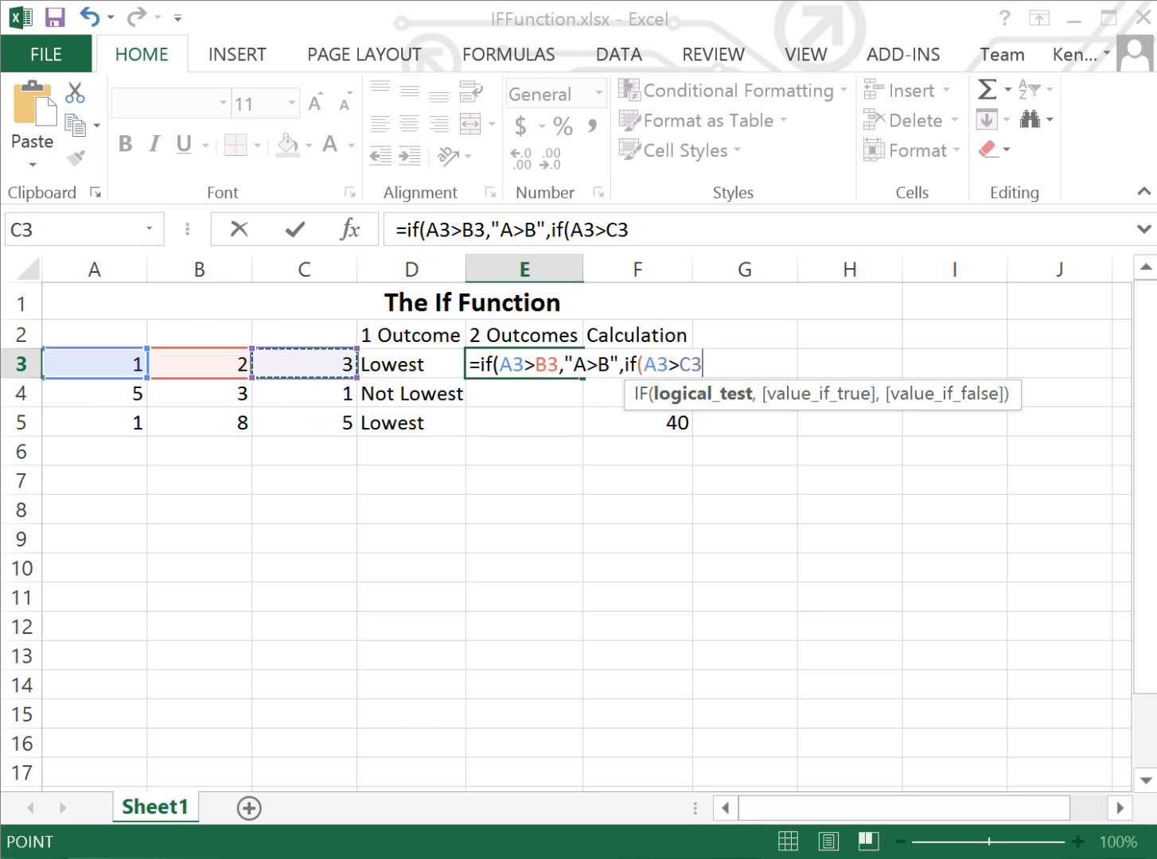
{"action": "type", "text": ","}
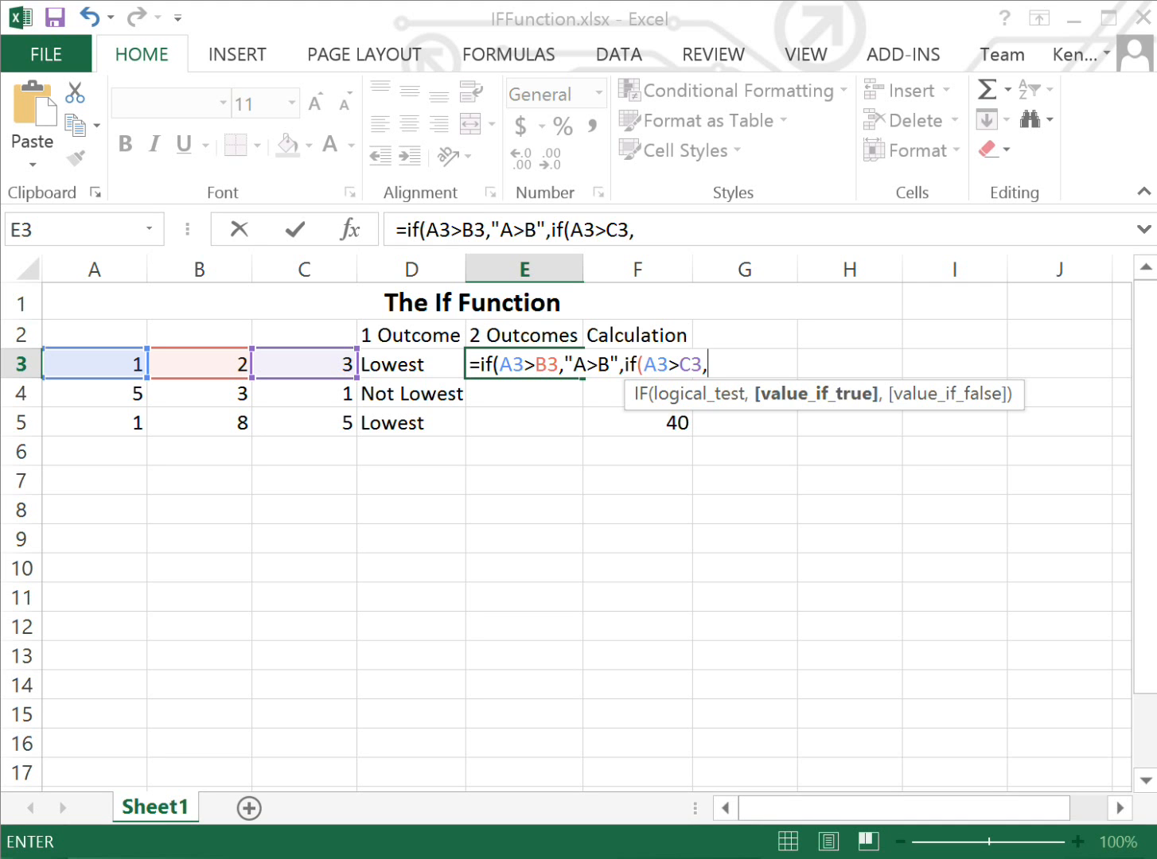
Step: Enter the text "<b >c" as the value-if-true argument of the nested IF in E3
{"action": "type", "text": "\""}
{"action": "type", "text": "<b >C"}
{"action": "key", "text": "BackSpace"}
{"action": "type", "text": "c\""}
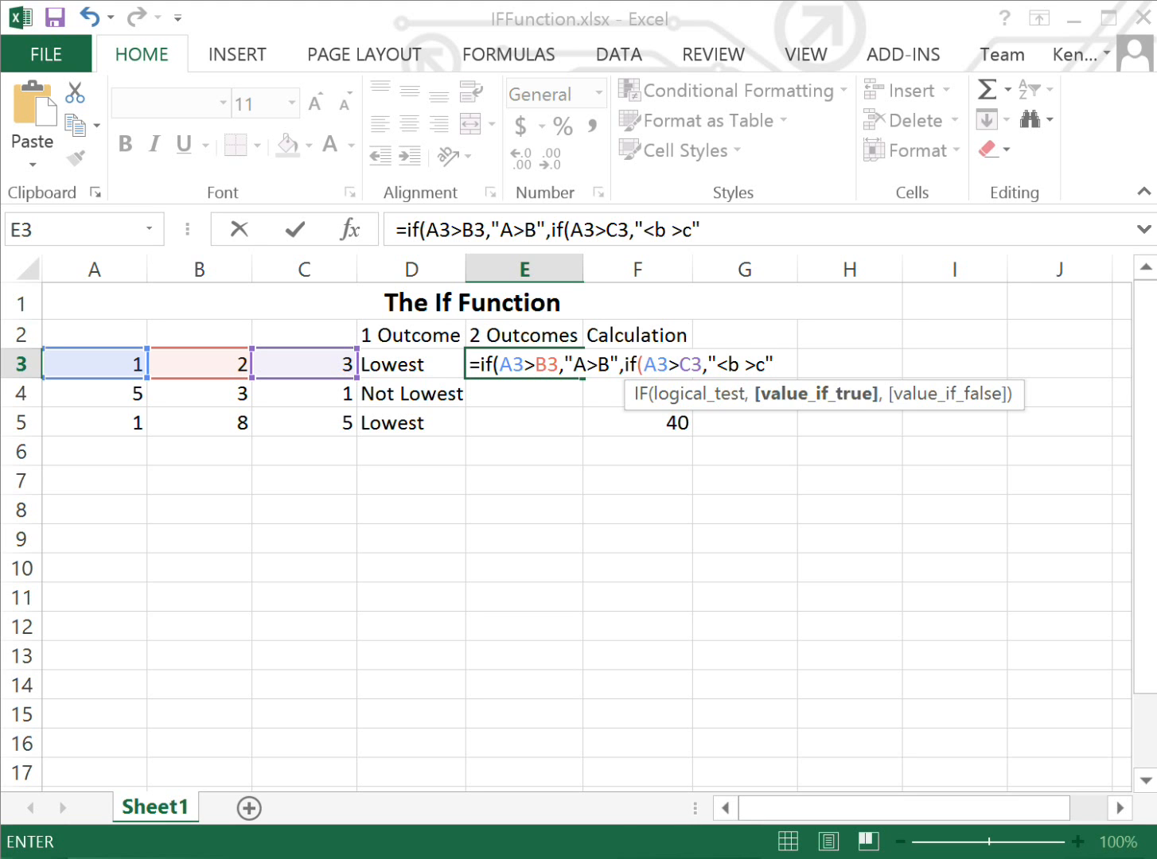
{"action": "type", "text": ","}
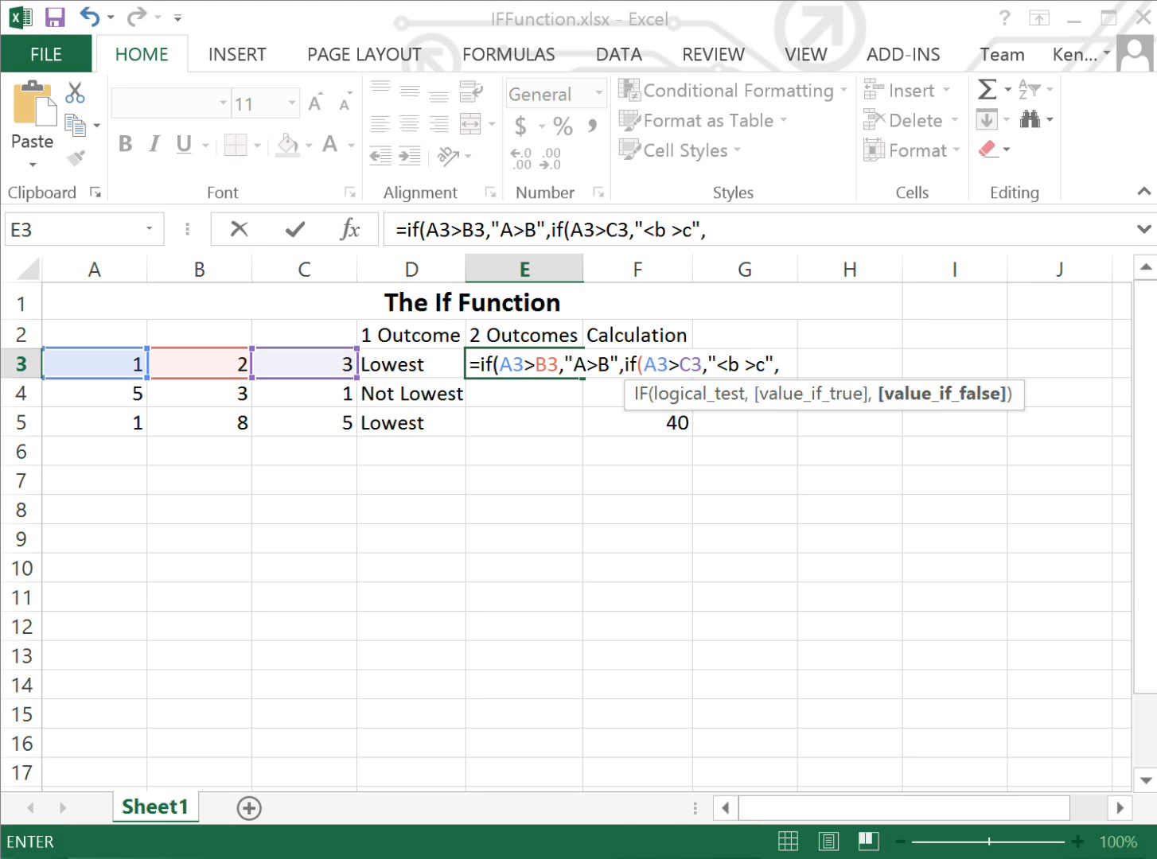
Step: Enter the text "<b <c" as the nested IF's value if false and complete the E3 formula with both closing parentheses
{"action": "type", "text": "\","}
{"action": "key", "text": "BackSpace"}
{"action": "type", "text": "<b <c\")"}
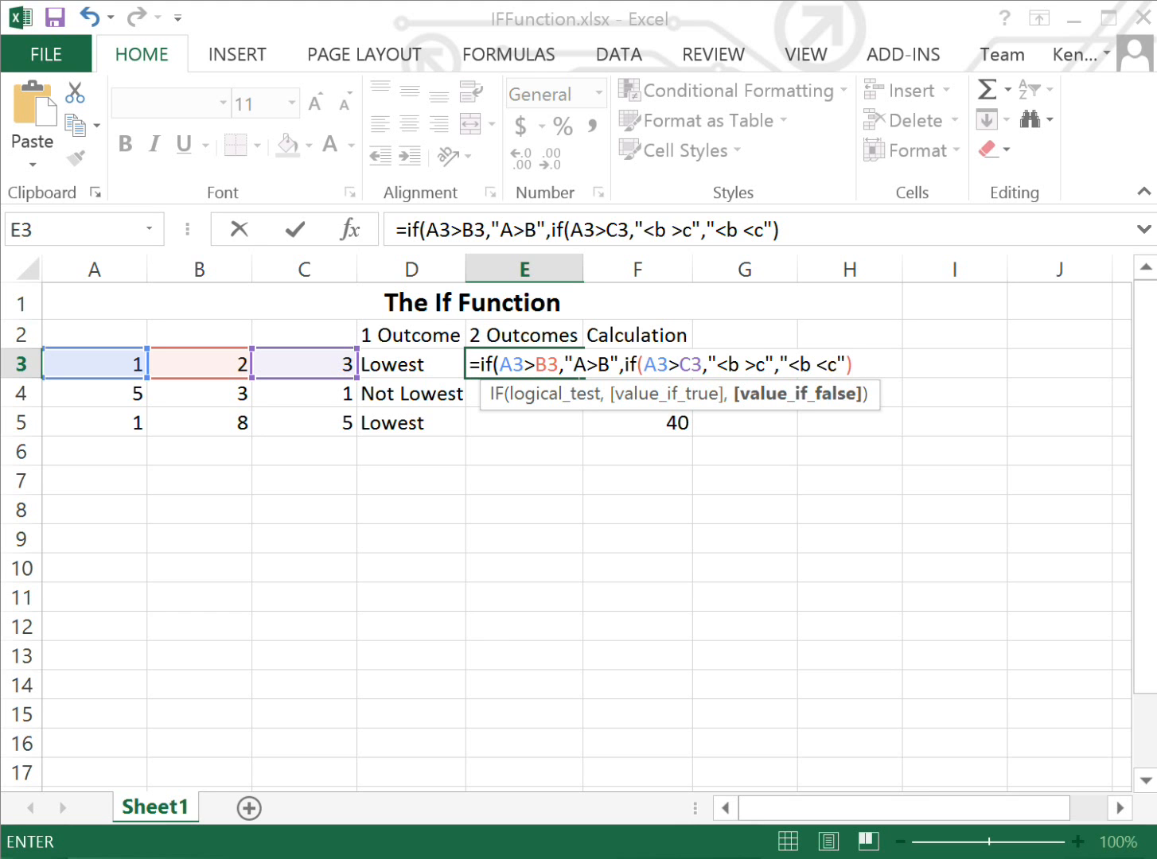
{"action": "type", "text": ")"}
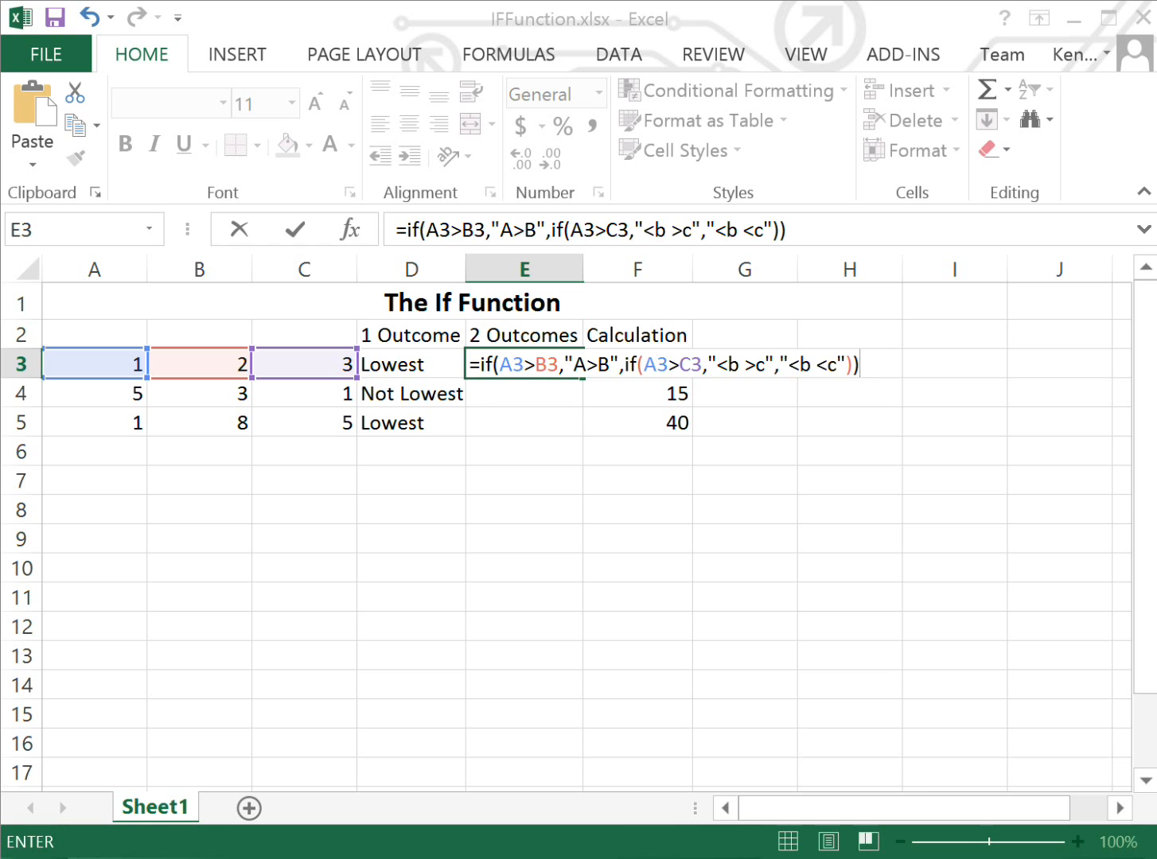
{"action": "key", "text": "Return"}
Step: Fill the E3 formula down through E5 and check the copied formulas
{"action": "key", "text": "Up"}
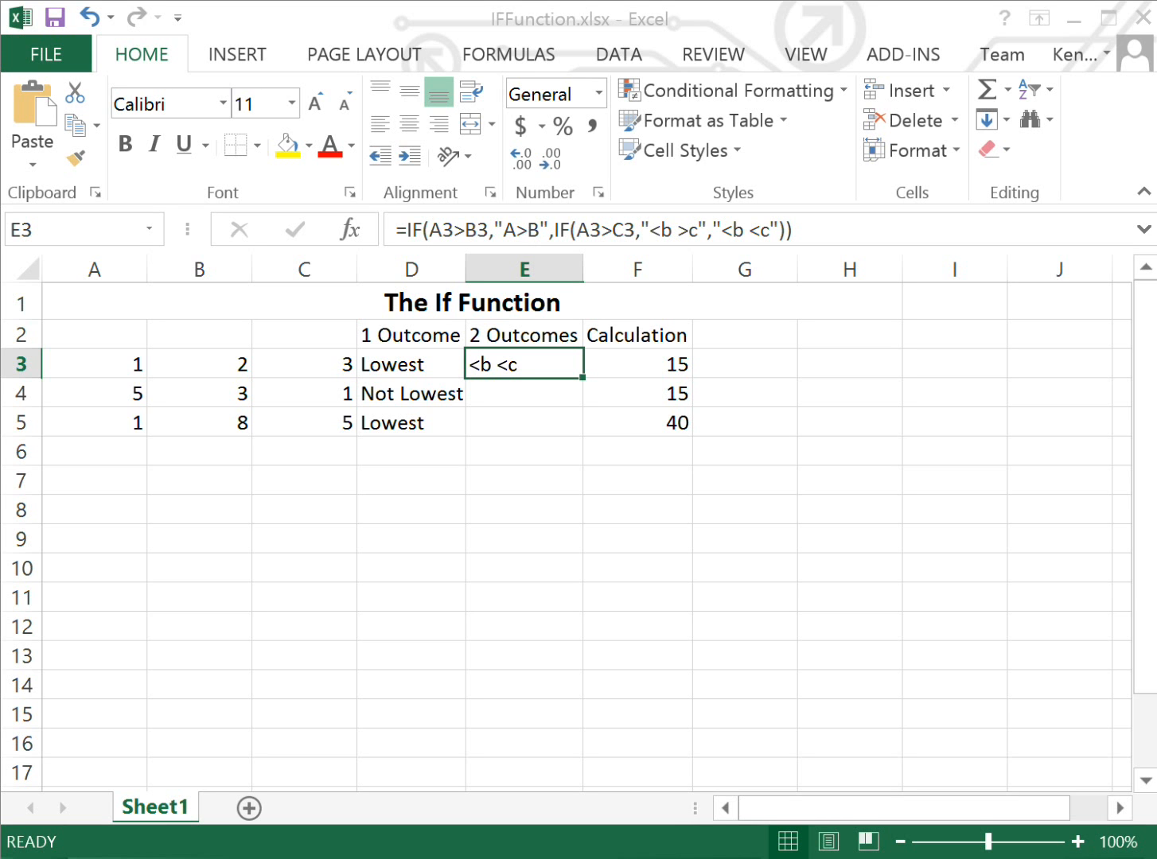
{"action": "left_click_drag", "start_coordinate": [581, 377], "coordinate": [577, 427]}
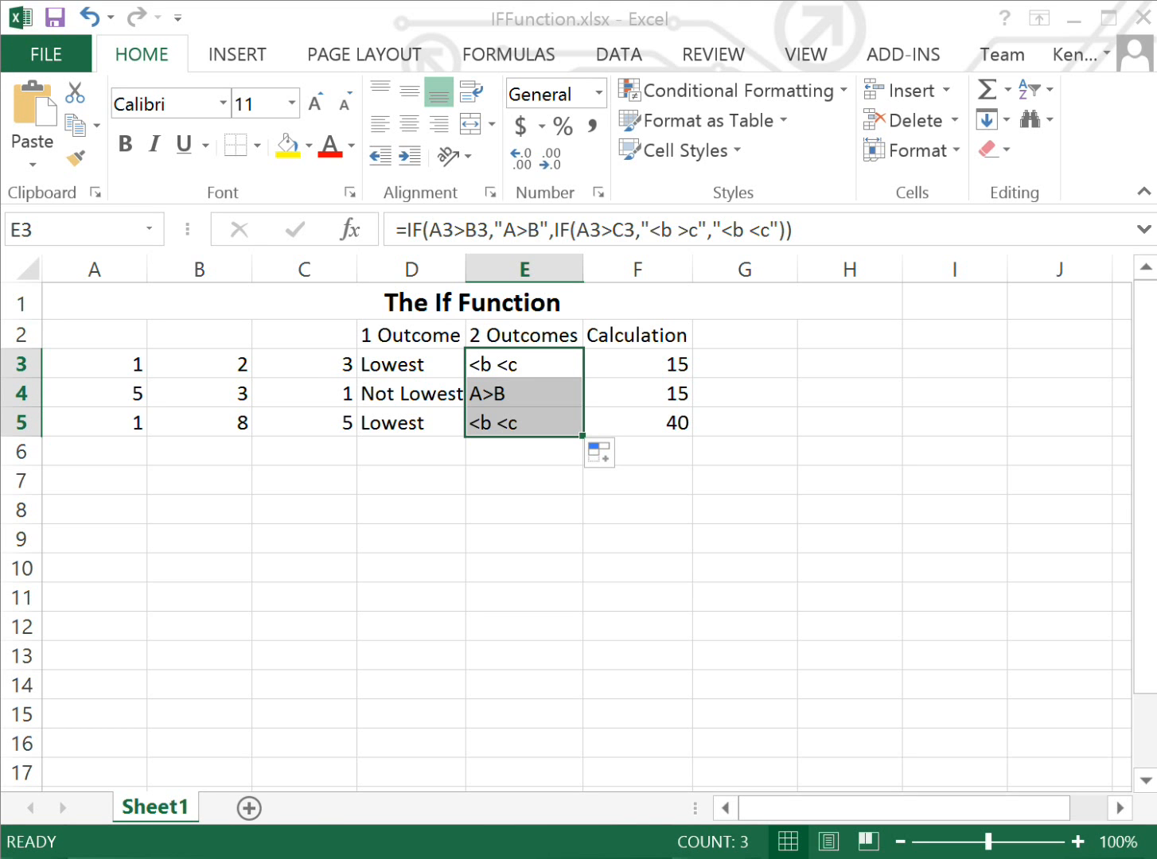
{"action": "left_click", "coordinate": [526, 394]}
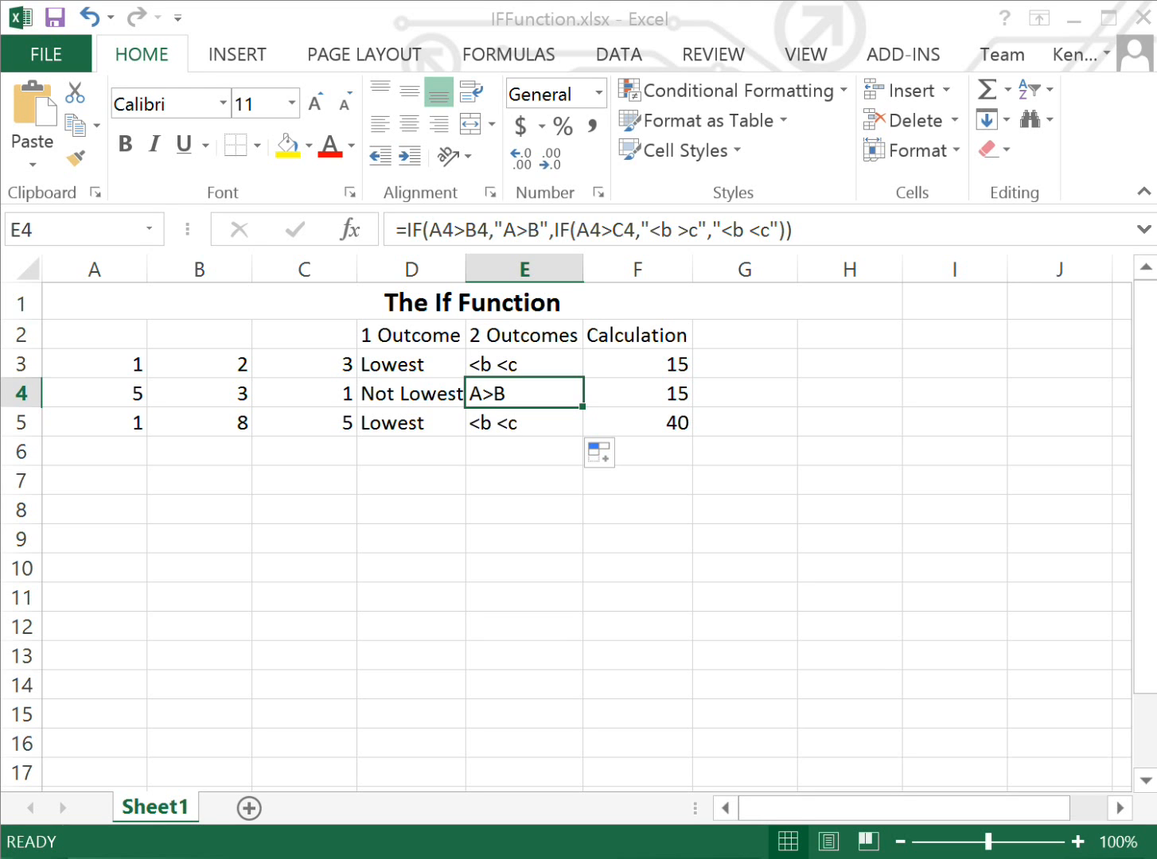
{"action": "left_click", "coordinate": [525, 422]}
{"action": "left_click", "coordinate": [524, 364]}
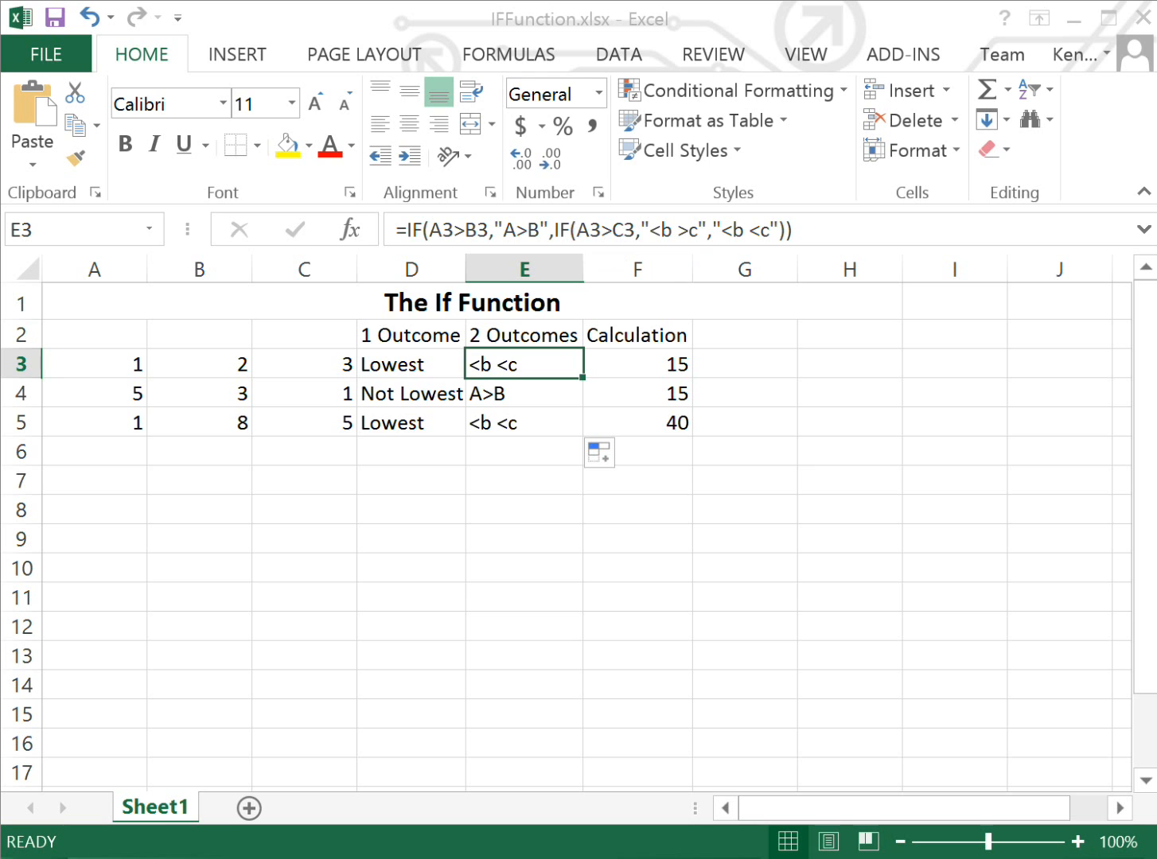
{"action": "left_click", "coordinate": [525, 422]}
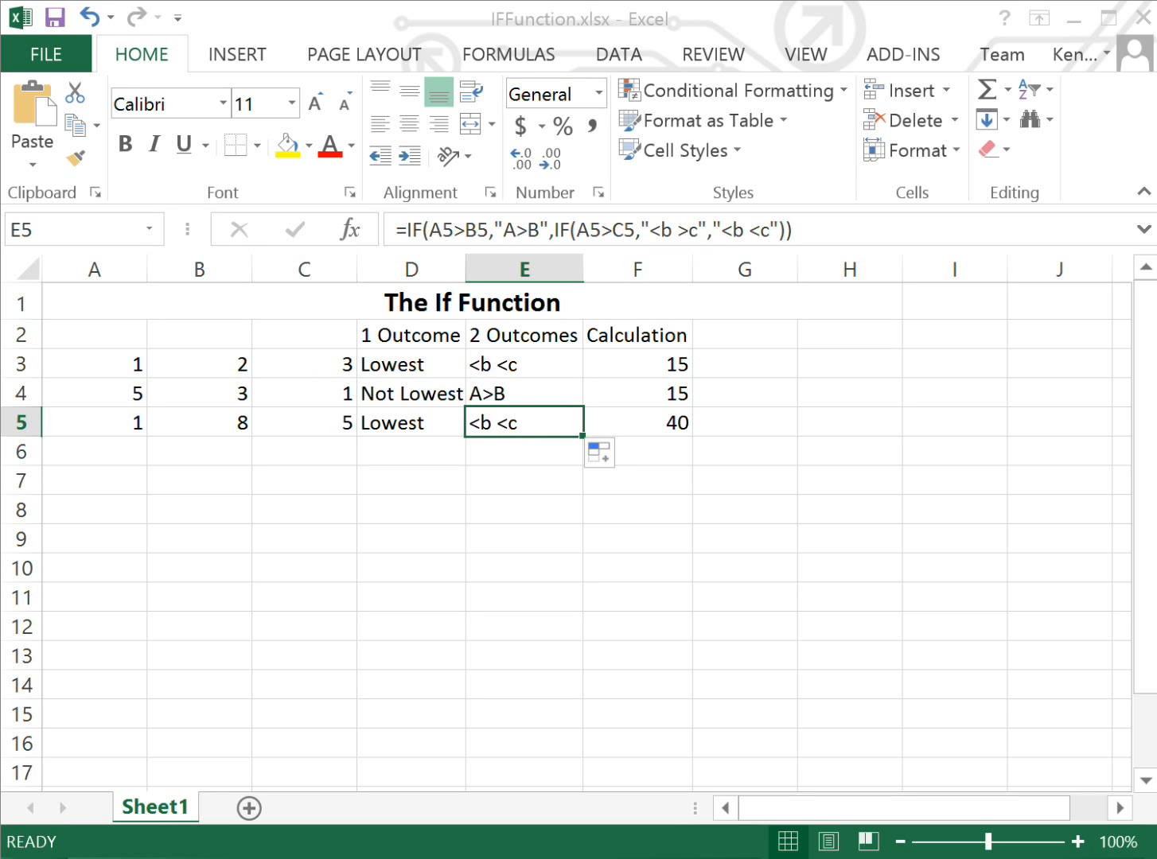
Step: Change the value in cell A5 to 6 to test the nested IF formula in row 5
{"action": "left_click", "coordinate": [94, 422]}
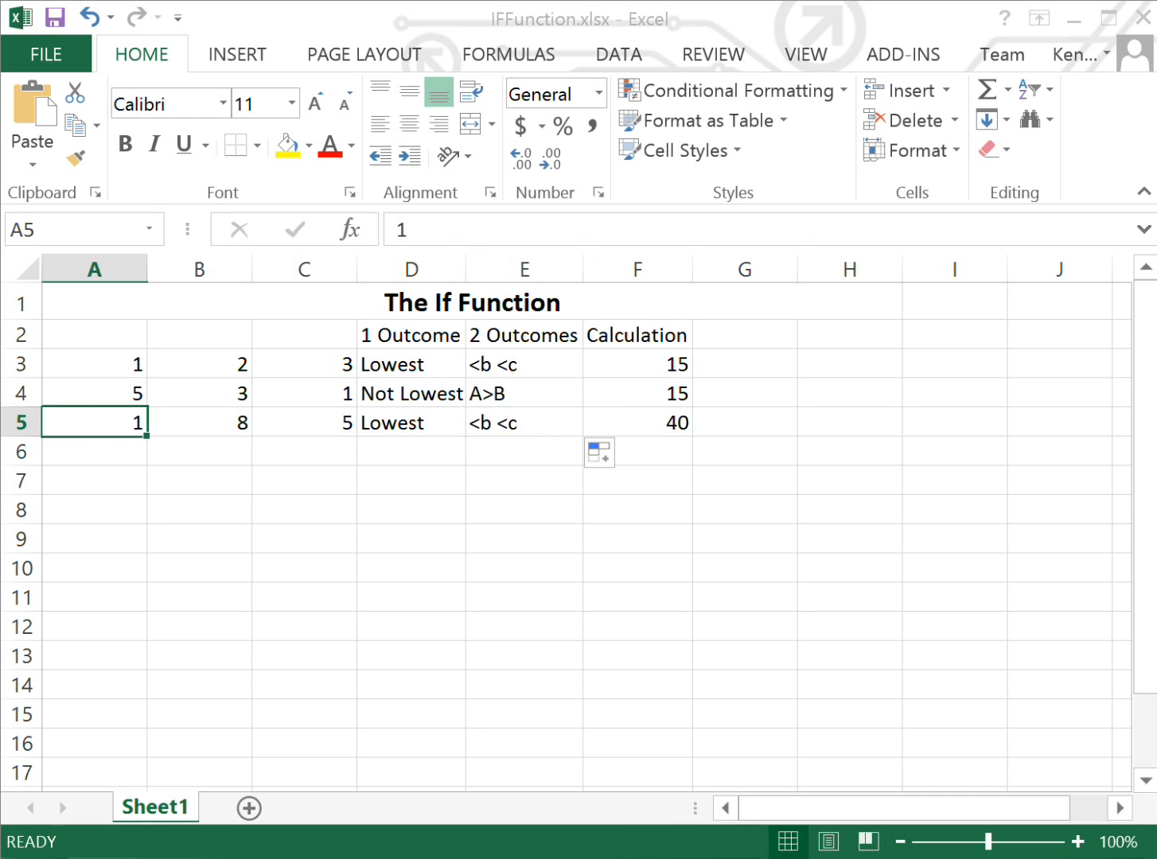
{"action": "type", "text": "6"}
{"action": "key", "text": "Return"}
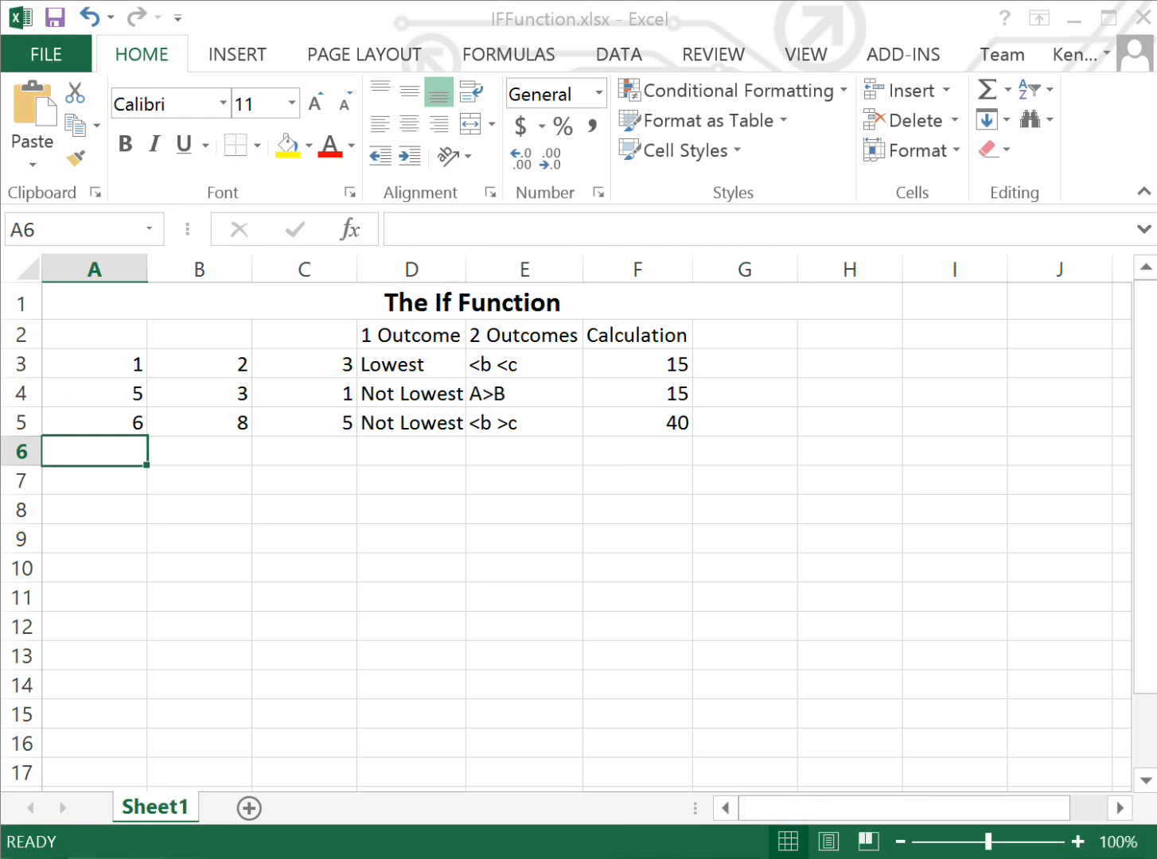
{"action": "left_click", "coordinate": [94, 423]}
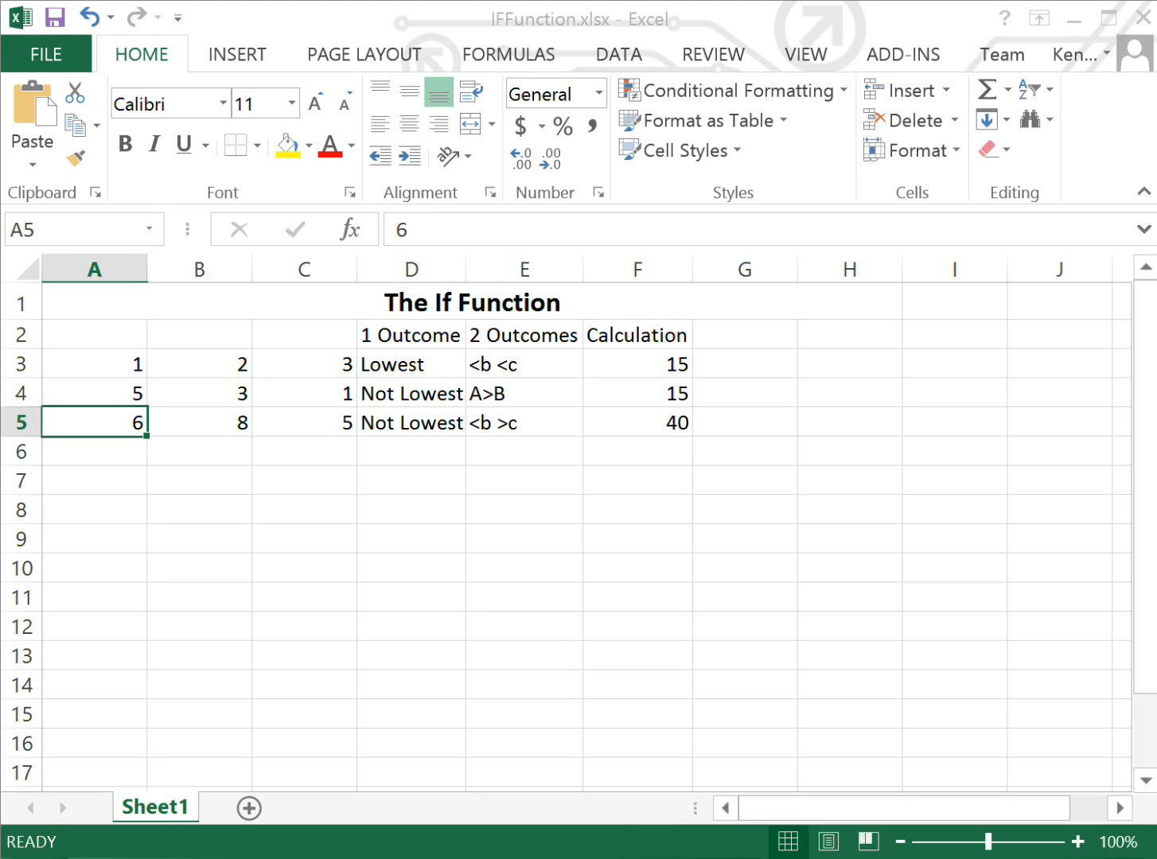
Step: Review the finished IF formulas in D3, E3 and F3
{"action": "left_click", "coordinate": [410, 364]}
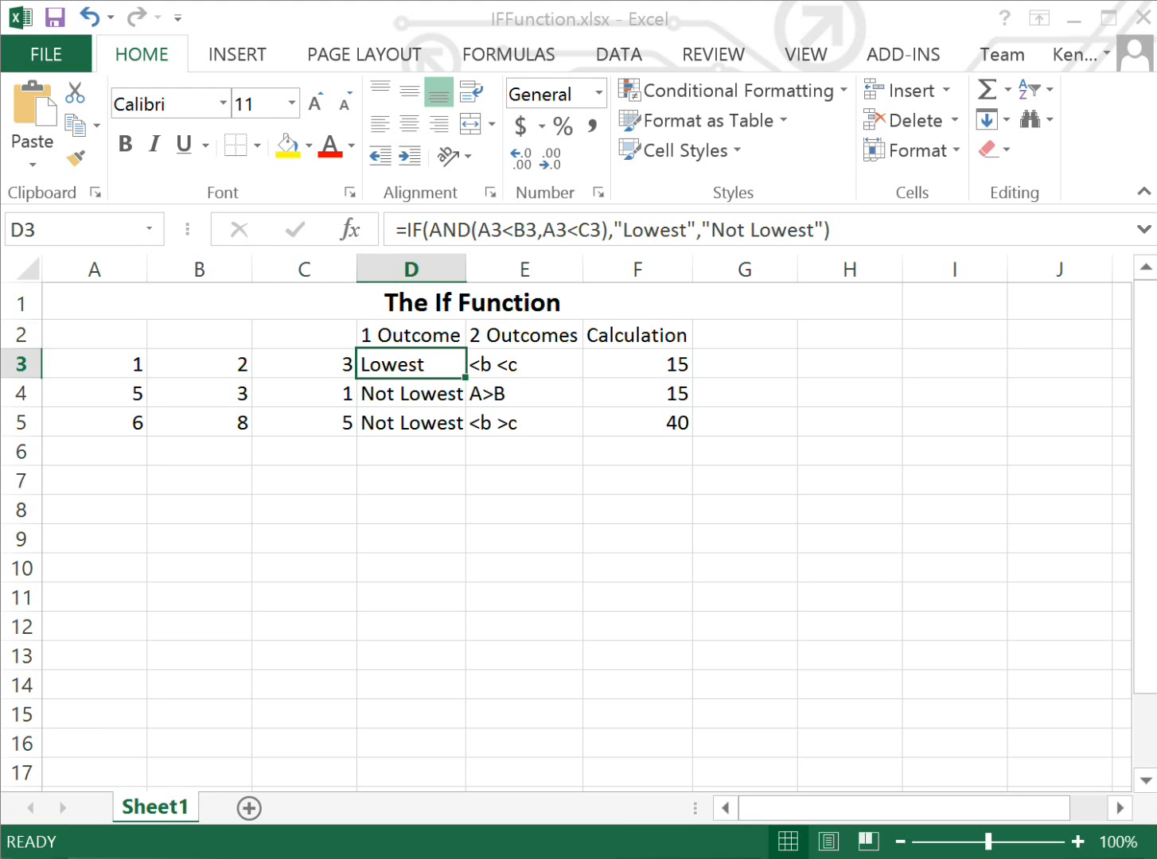
{"action": "left_click", "coordinate": [524, 364]}
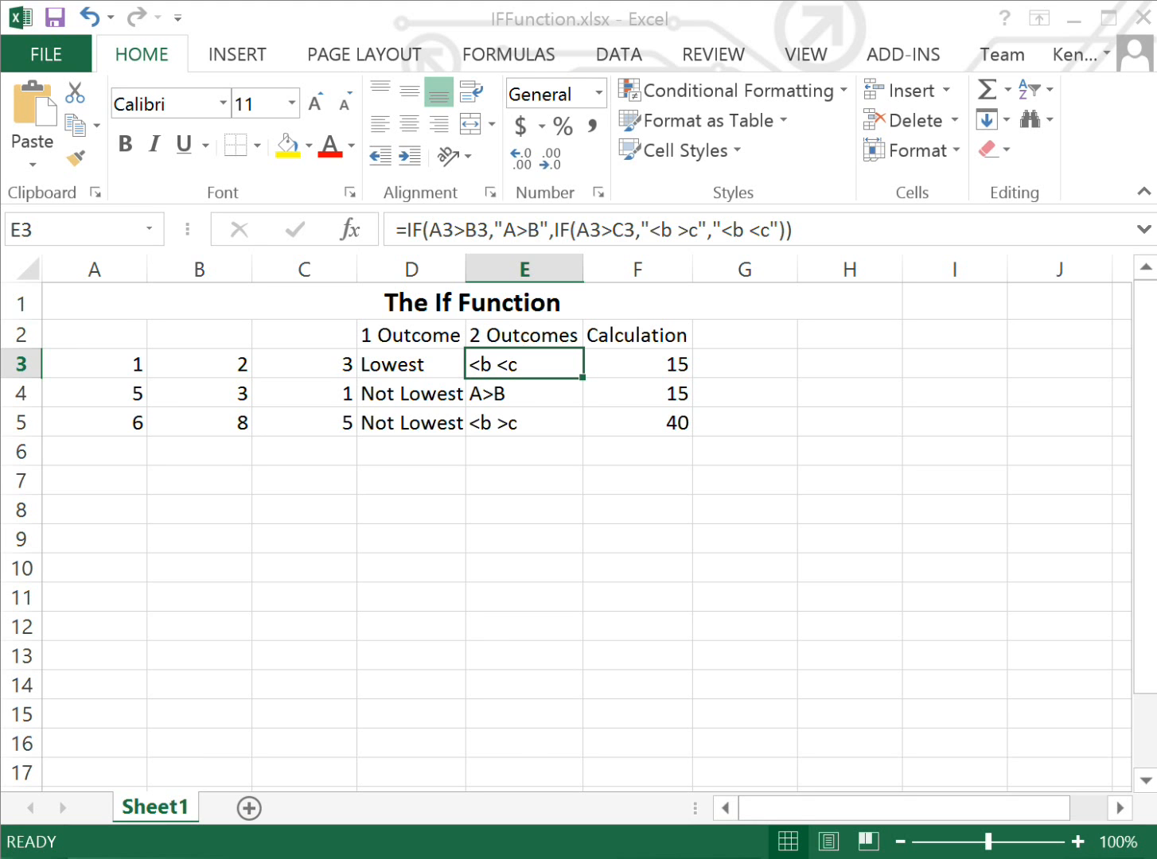
{"action": "left_click", "coordinate": [637, 365]}
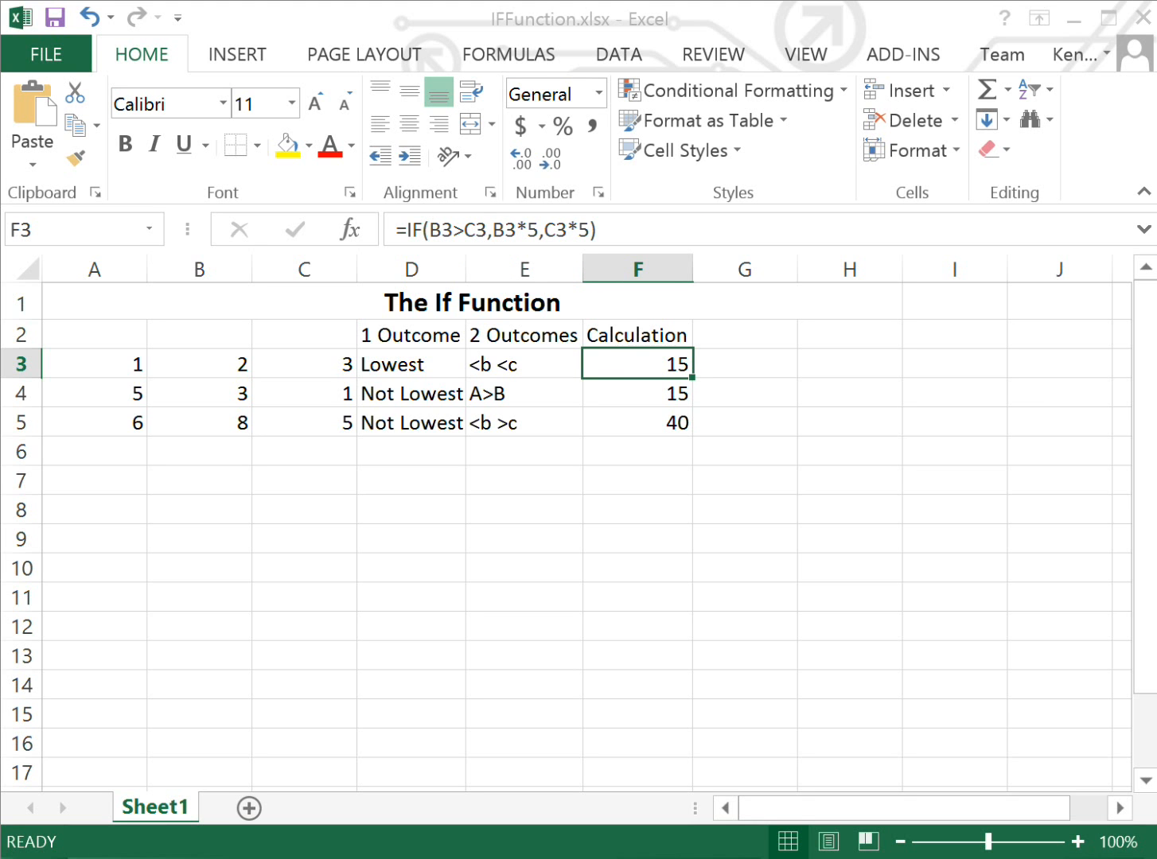